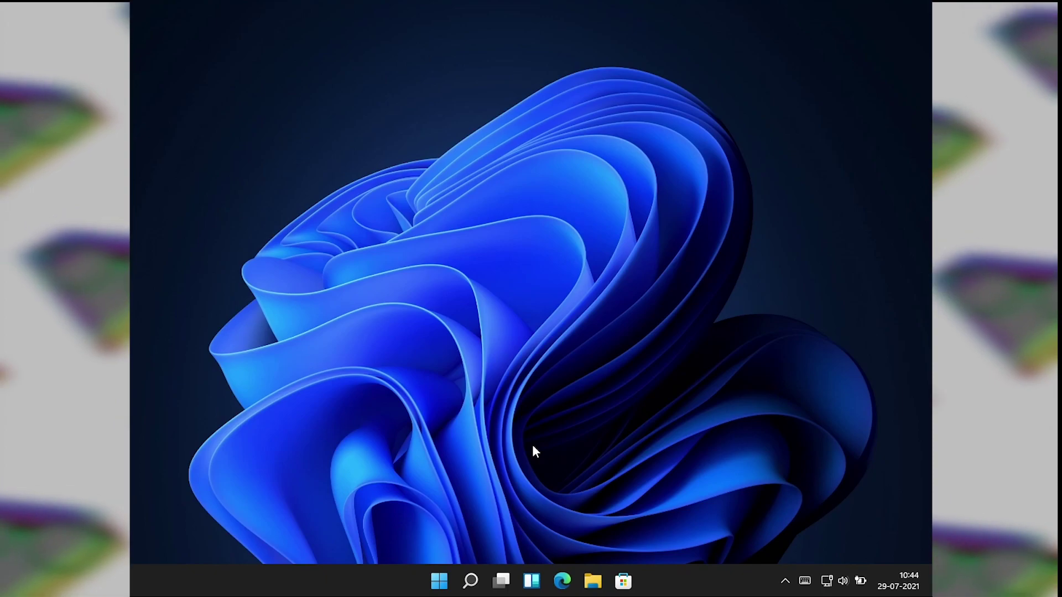
Step: Toggle Task View a few times, ending with the overview open on the Entertainment desktop
{"action": "left_click", "coordinate": [501, 581]}
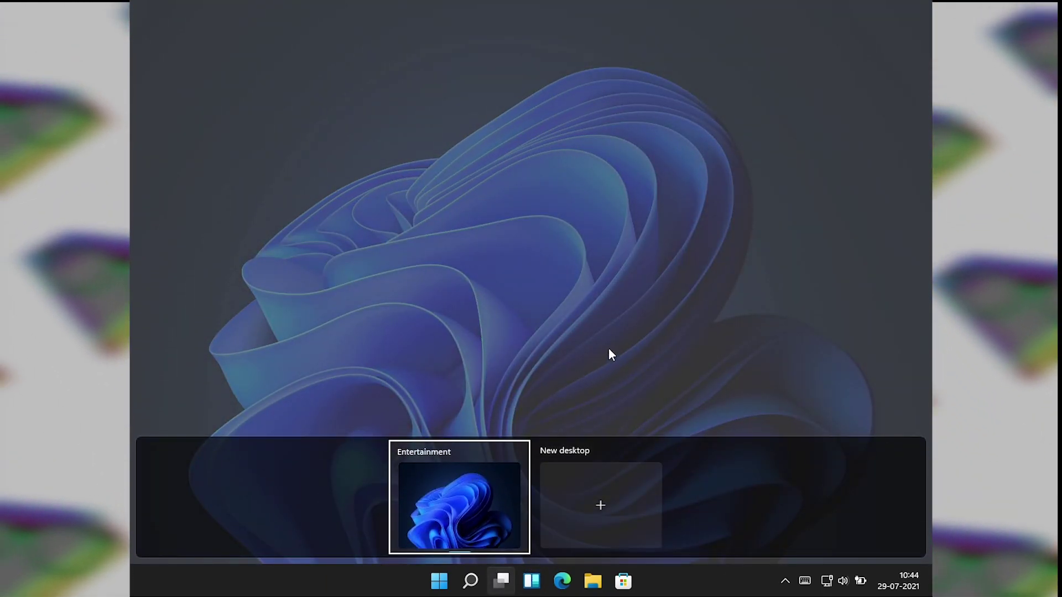
{"action": "left_click", "coordinate": [616, 341]}
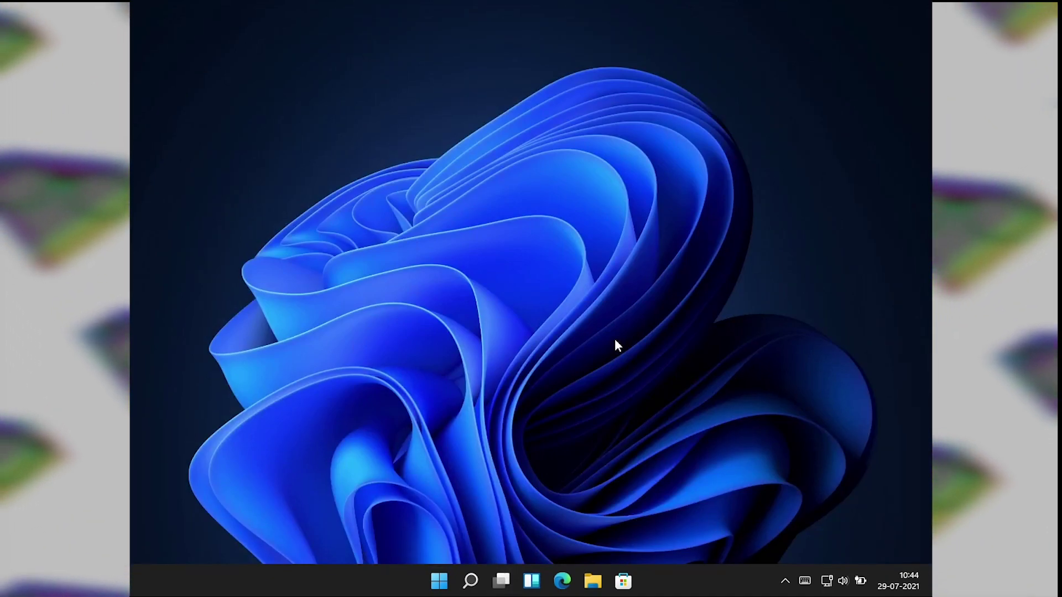
{"action": "mouse_move", "coordinate": [503, 581]}
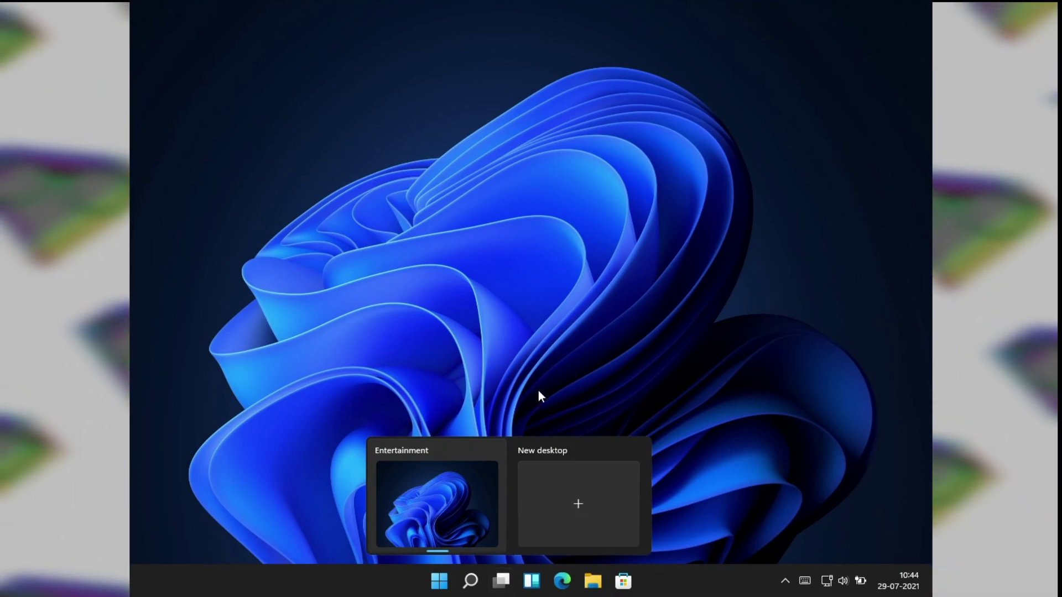
{"action": "left_click", "coordinate": [502, 582]}
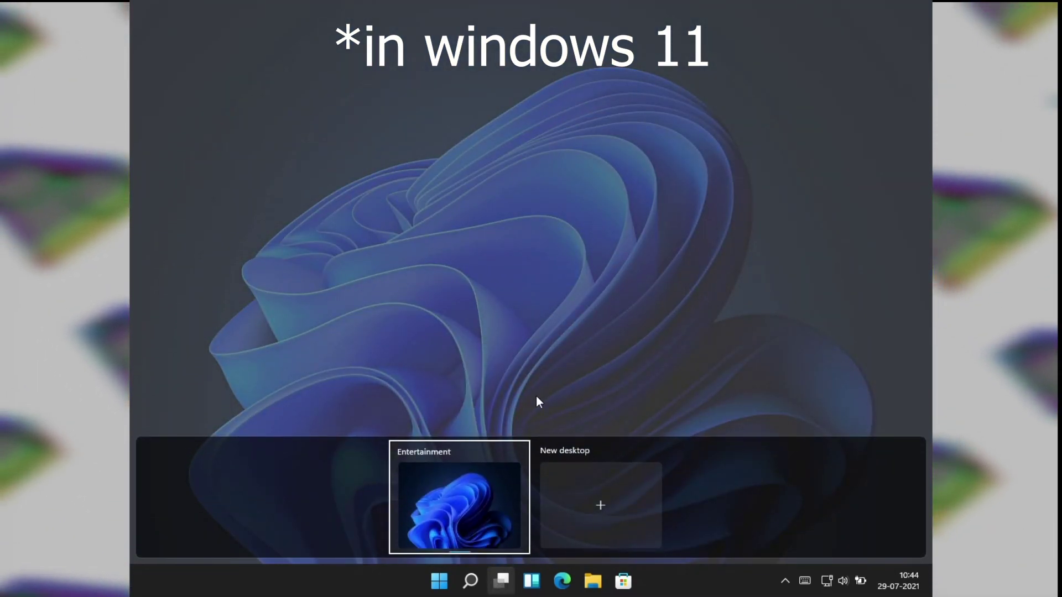
{"action": "left_click", "coordinate": [556, 304]}
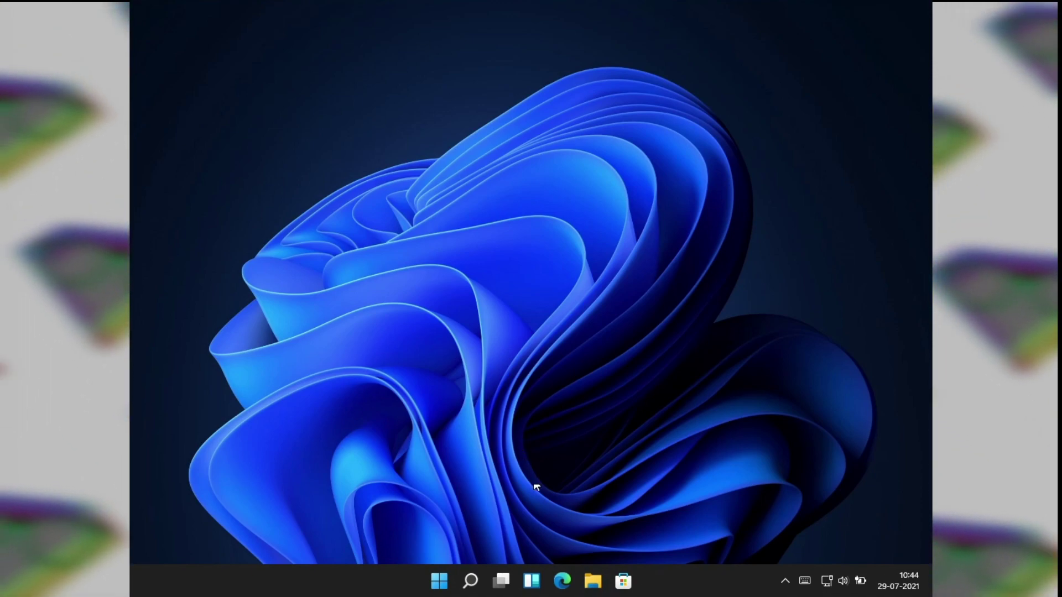
{"action": "left_click", "coordinate": [501, 580]}
{"action": "left_click", "coordinate": [477, 446]}
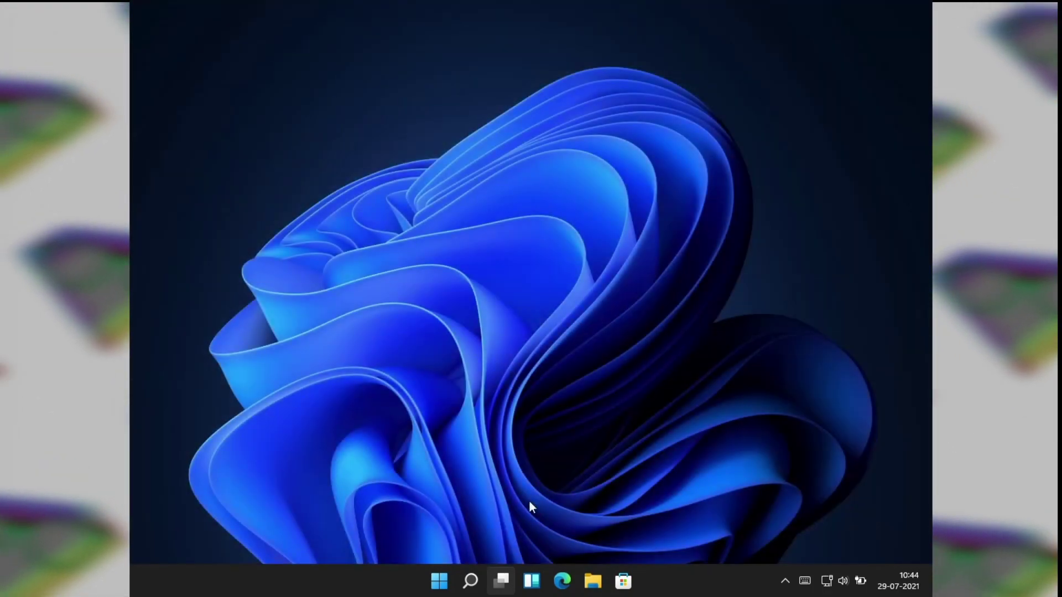
{"action": "mouse_move", "coordinate": [503, 583]}
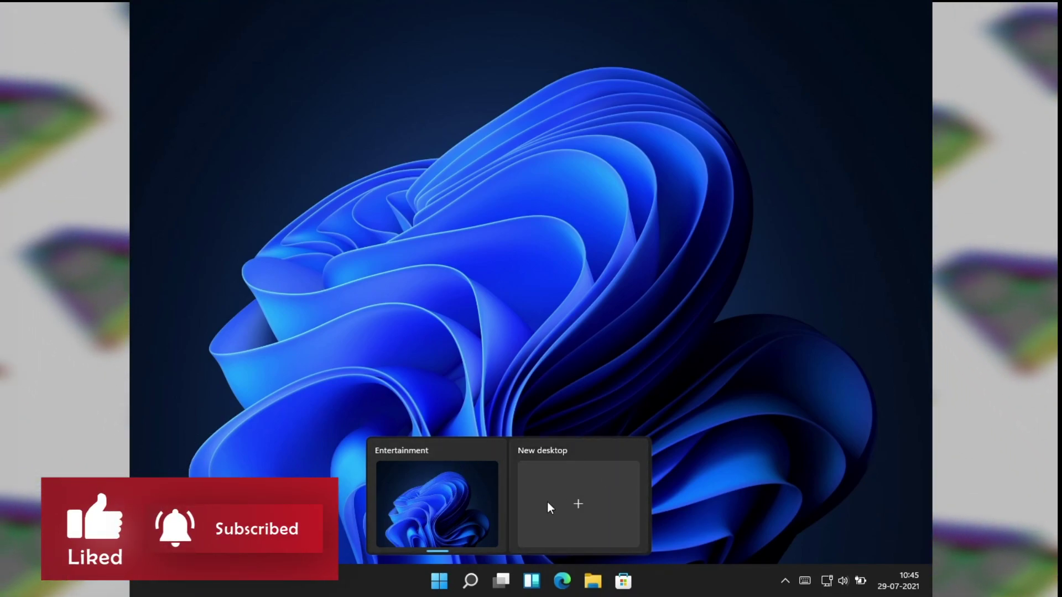
{"action": "left_click", "coordinate": [502, 581]}
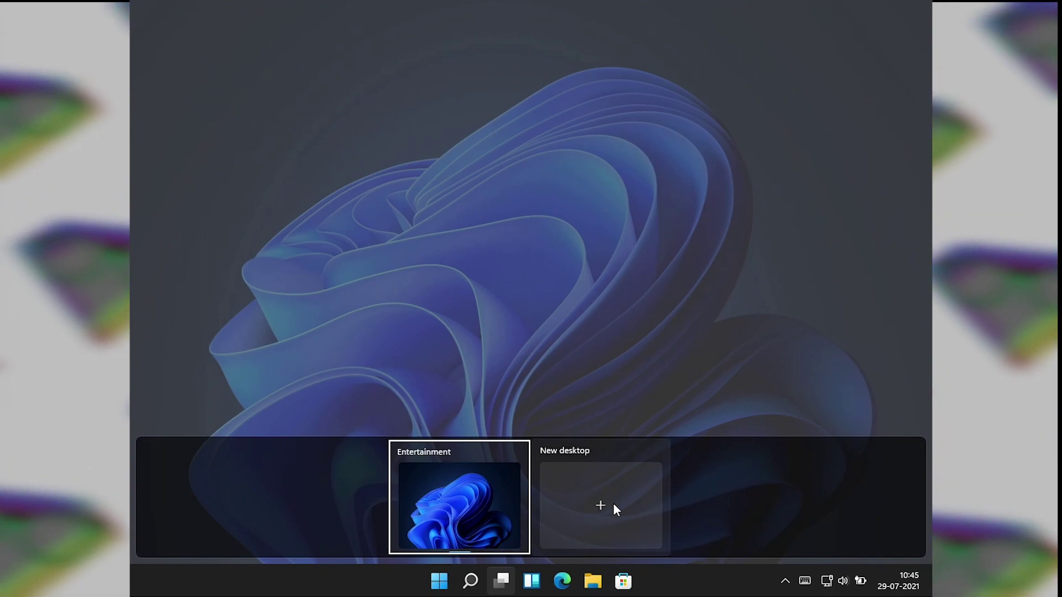
Step: Add three new virtual desktops (Desktop 2, 3 and 4), then close Task View
{"action": "left_click", "coordinate": [612, 511]}
{"action": "left_click", "coordinate": [647, 534]}
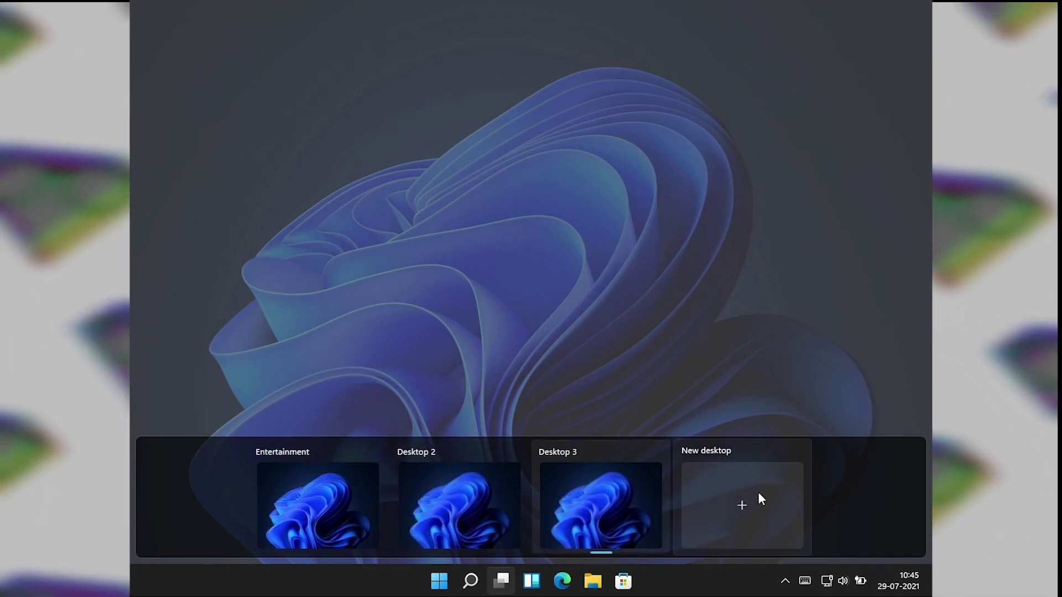
{"action": "left_click", "coordinate": [759, 495]}
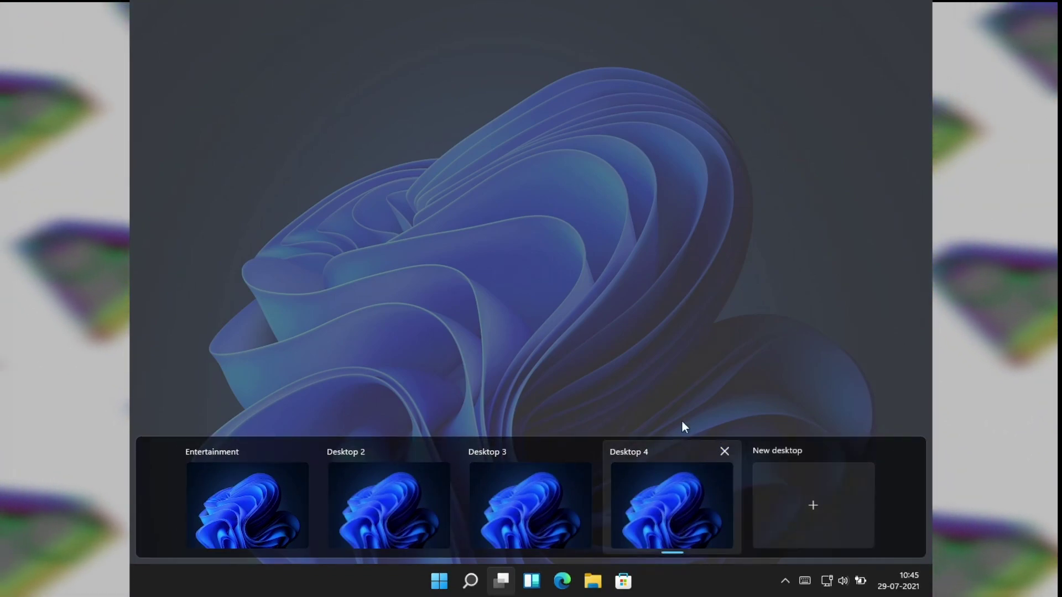
{"action": "left_click", "coordinate": [524, 268]}
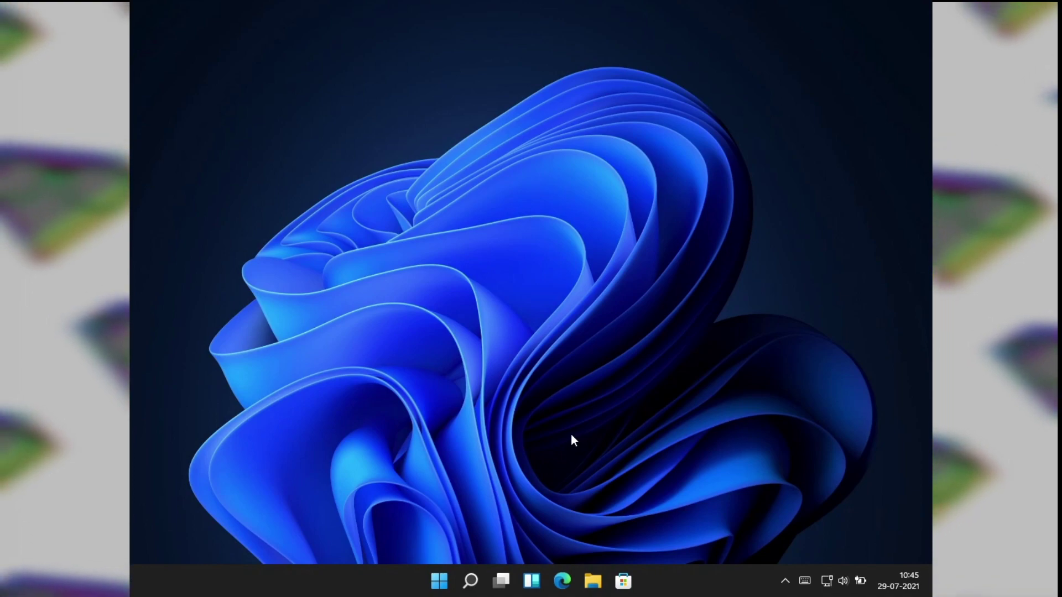
{"action": "mouse_move", "coordinate": [504, 577]}
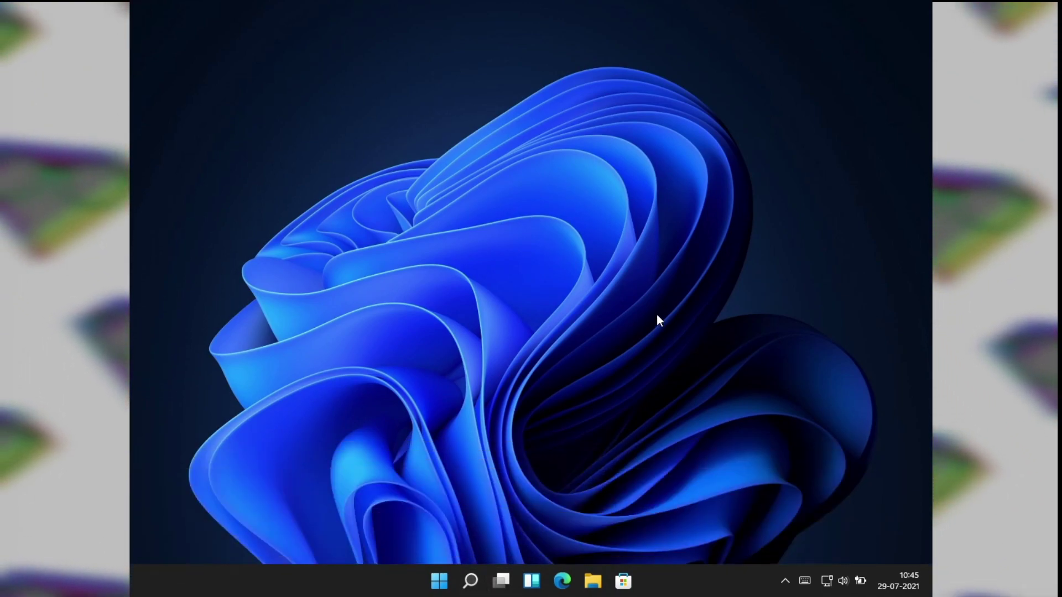
Step: Bring up Task View showing Entertainment, Desktop 2, Desktop 3 and Desktop 4
{"action": "key", "text": "super+Tab"}
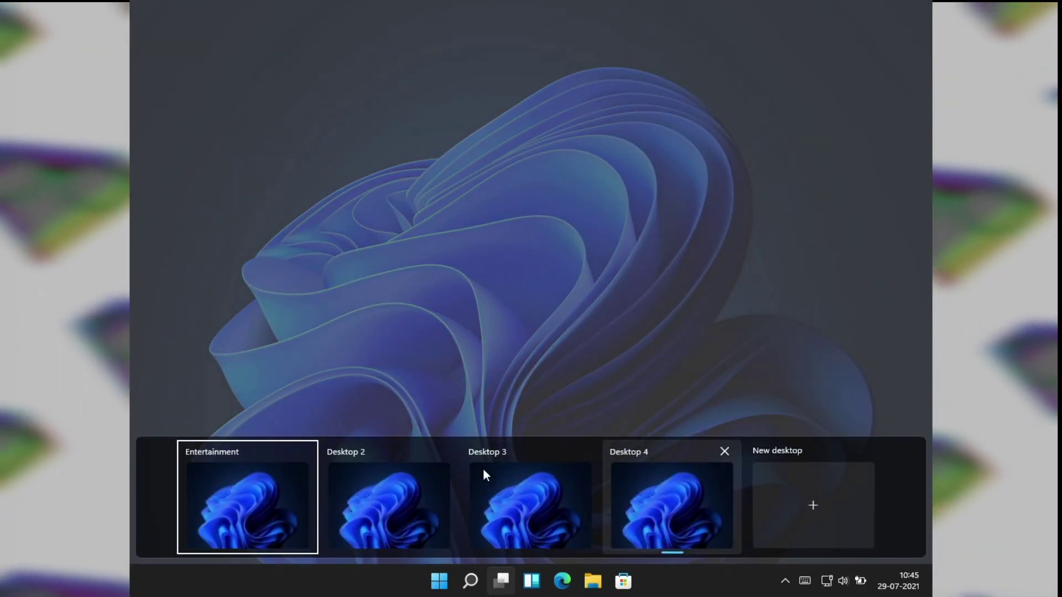
{"action": "left_click", "coordinate": [360, 266]}
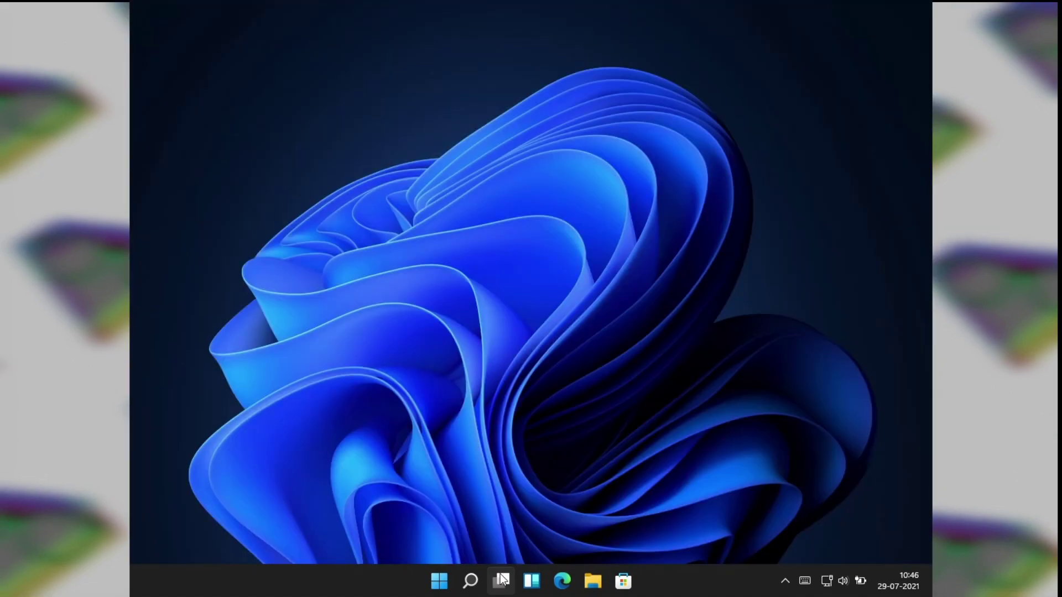
{"action": "left_click", "coordinate": [502, 581]}
{"action": "left_click", "coordinate": [548, 376]}
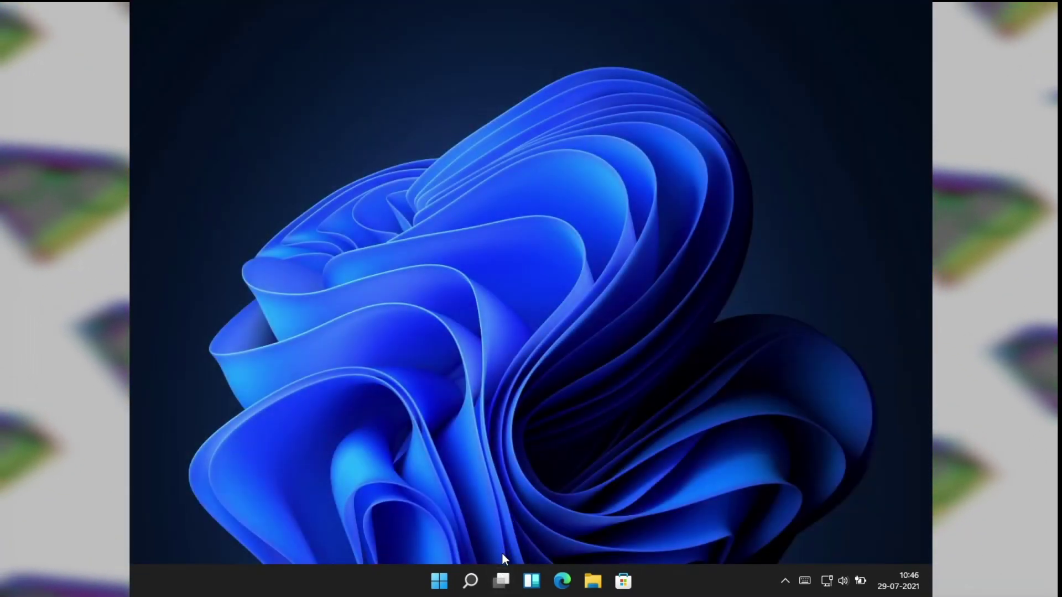
{"action": "left_click", "coordinate": [499, 581]}
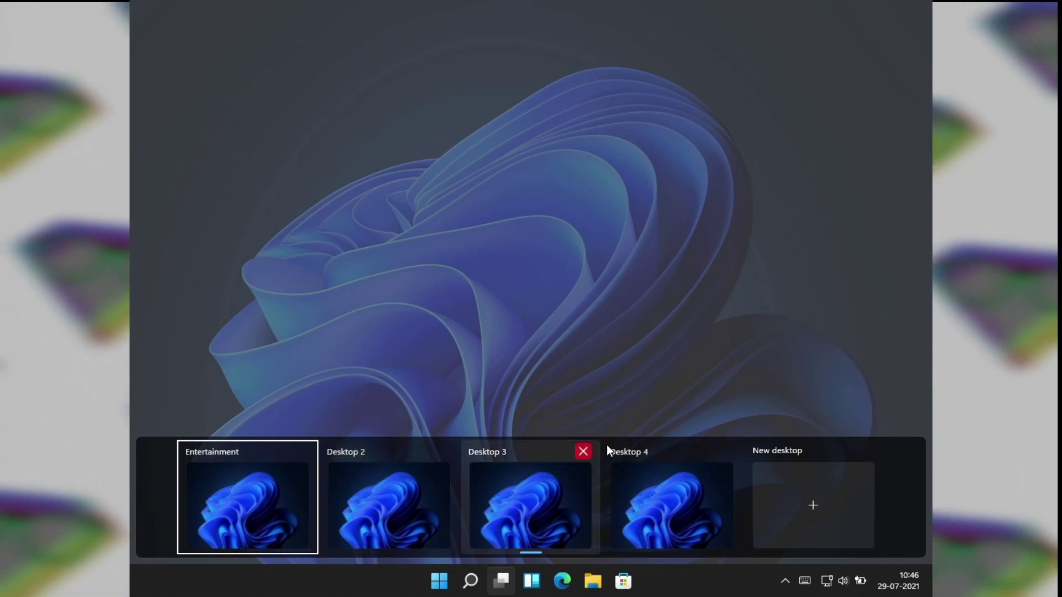
Step: Rename Desktop 2 to 'Wonk' and Desktop 3 to 'Game'
{"action": "left_click", "coordinate": [355, 450]}
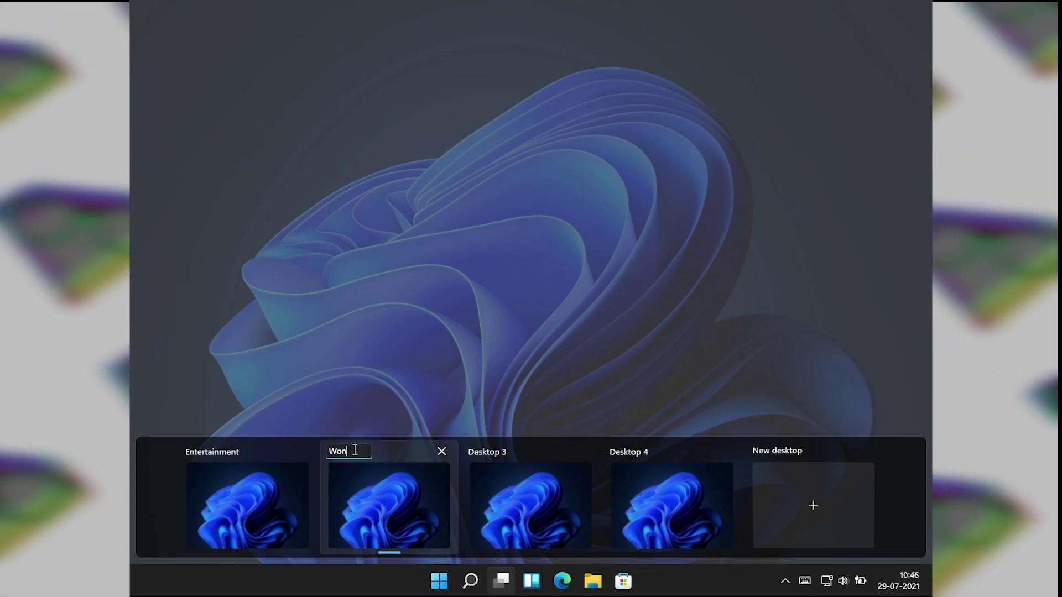
{"action": "type", "text": "Wonk"}
{"action": "left_click", "coordinate": [489, 453]}
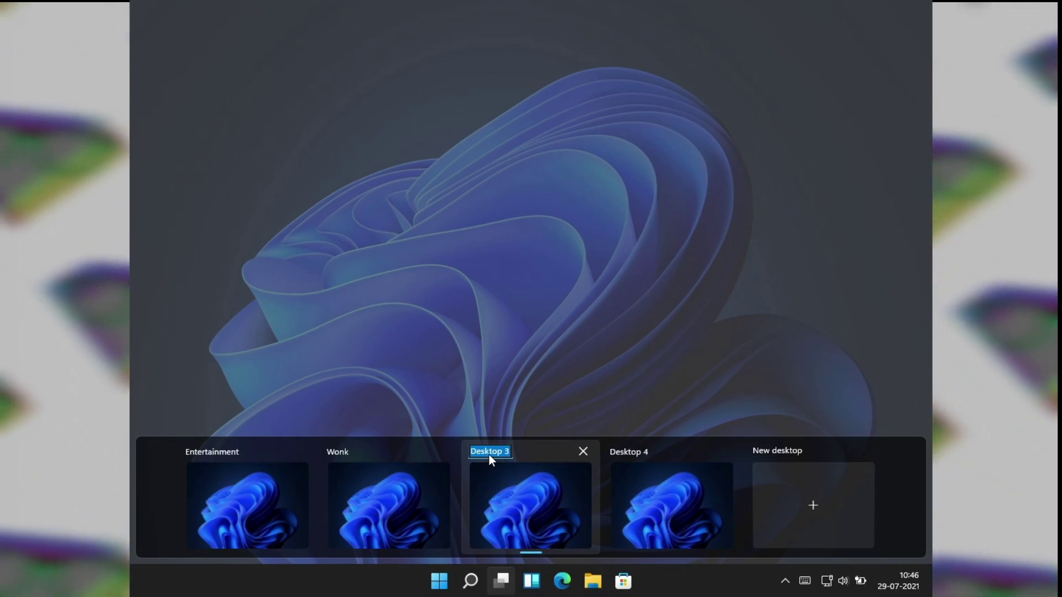
{"action": "type", "text": "GF"}
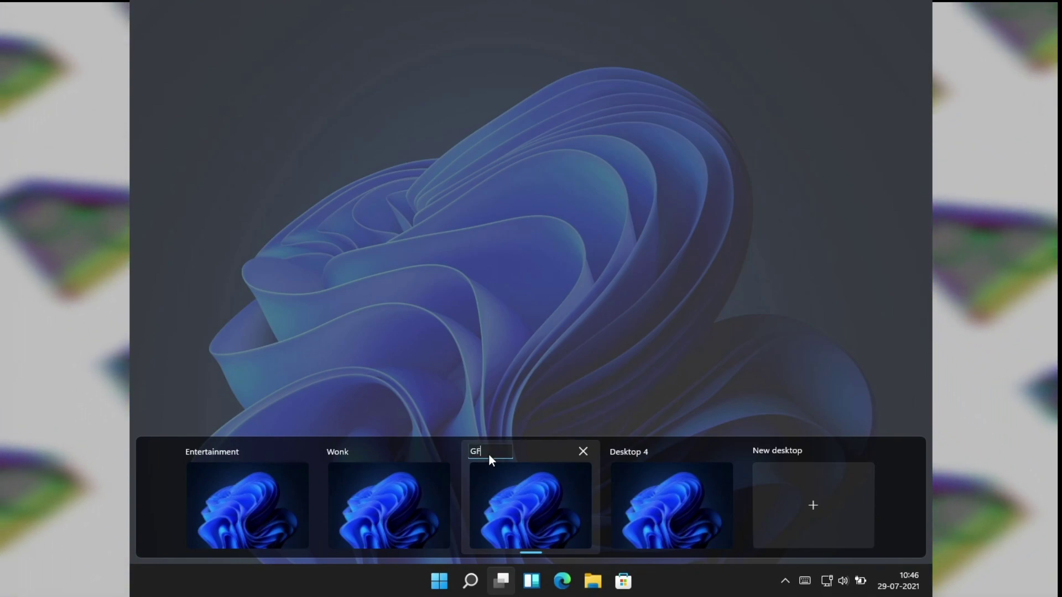
{"action": "key", "text": "BackSpace"}
{"action": "key", "text": "BackSpace"}
{"action": "type", "text": "Game"}
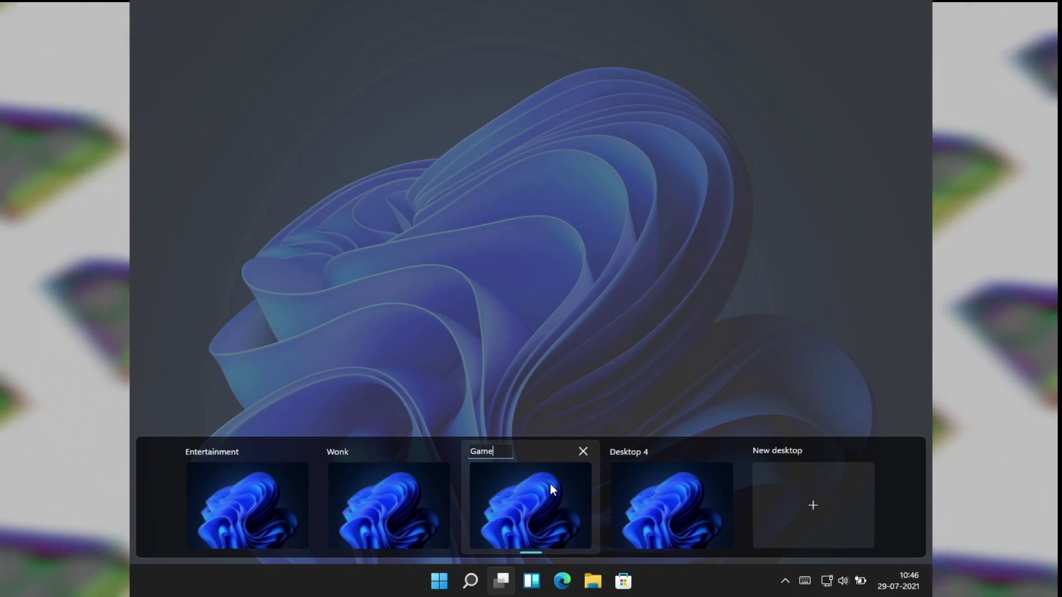
{"action": "left_click", "coordinate": [557, 443]}
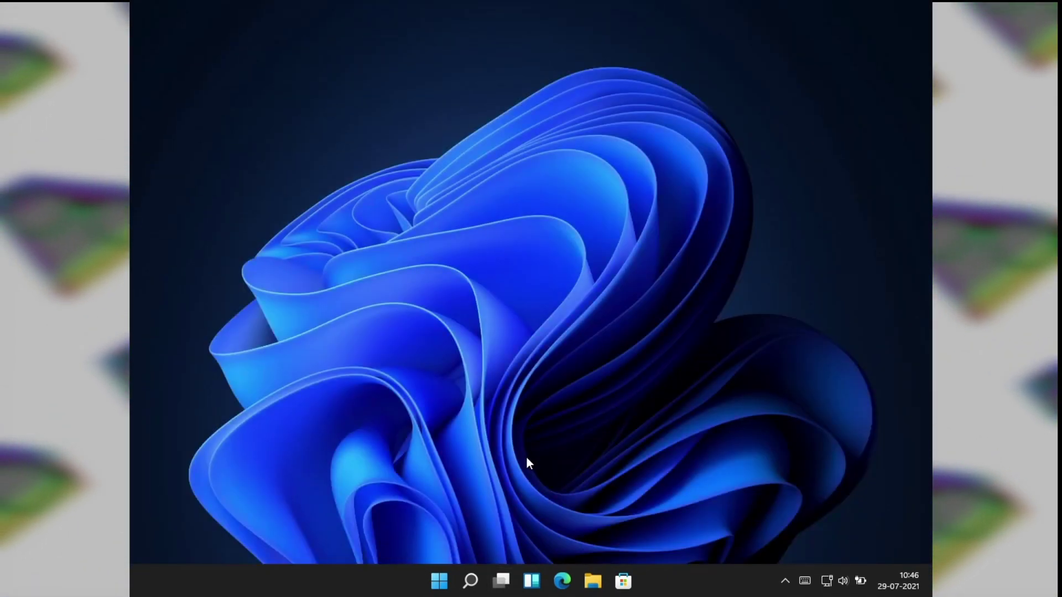
Step: Rename Desktop 4 to 'Run' through its right-click menu in Task View
{"action": "left_click", "coordinate": [502, 581]}
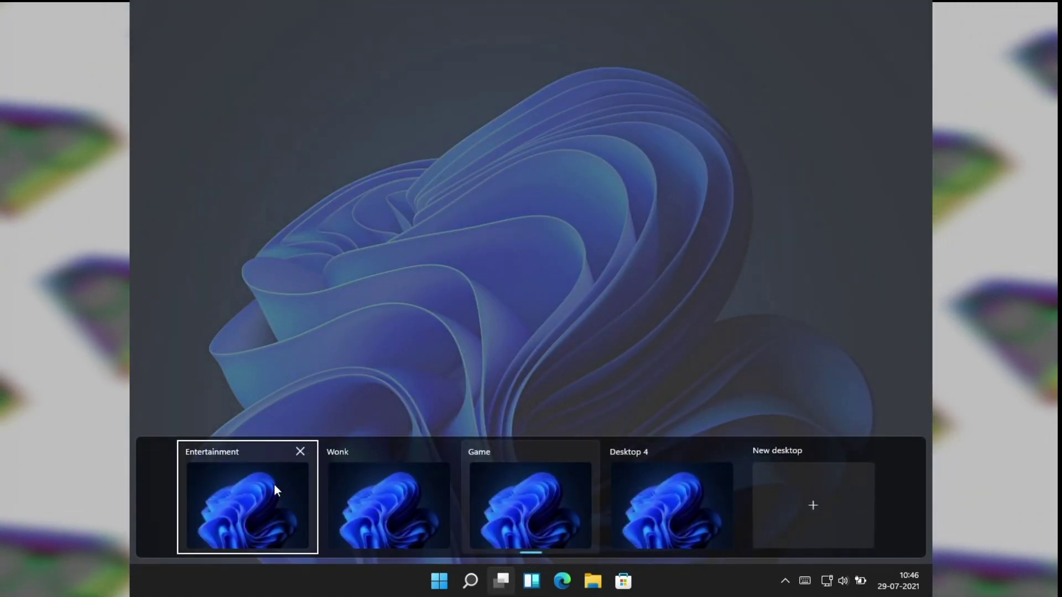
{"action": "left_click", "coordinate": [380, 479]}
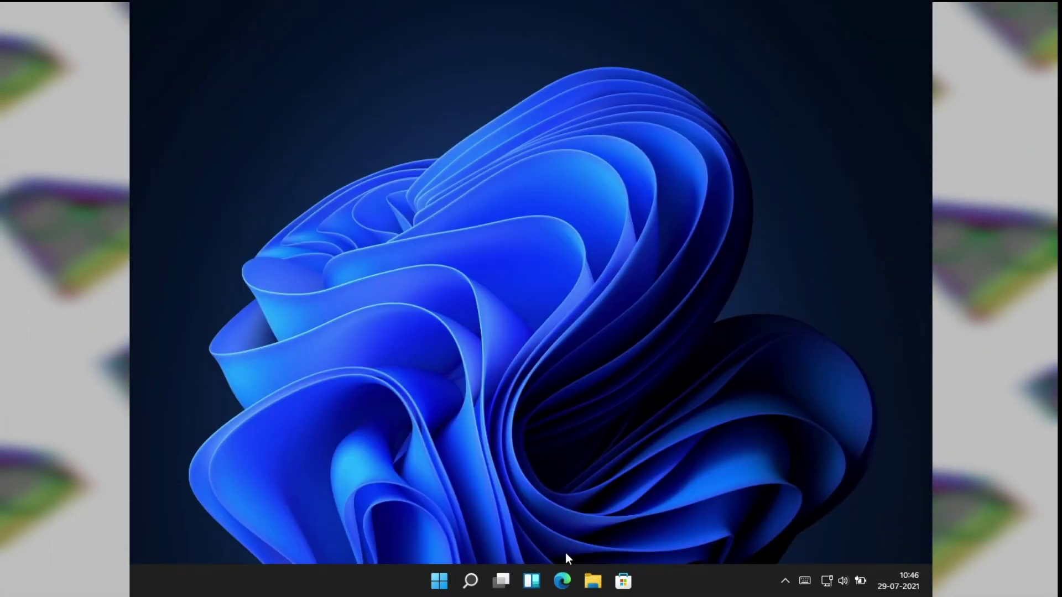
{"action": "left_click", "coordinate": [501, 581]}
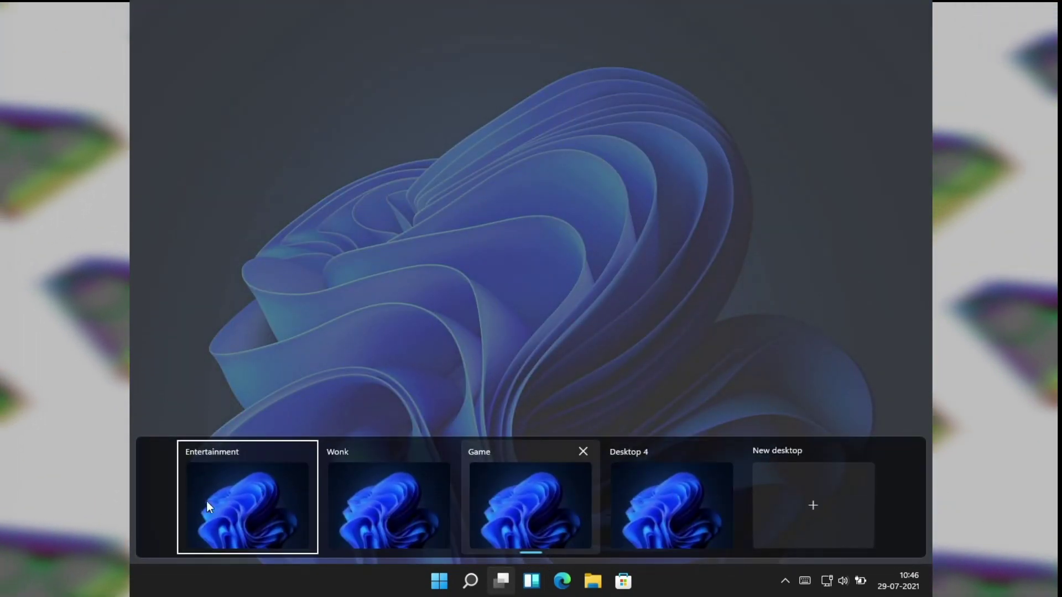
{"action": "right_click", "coordinate": [672, 508]}
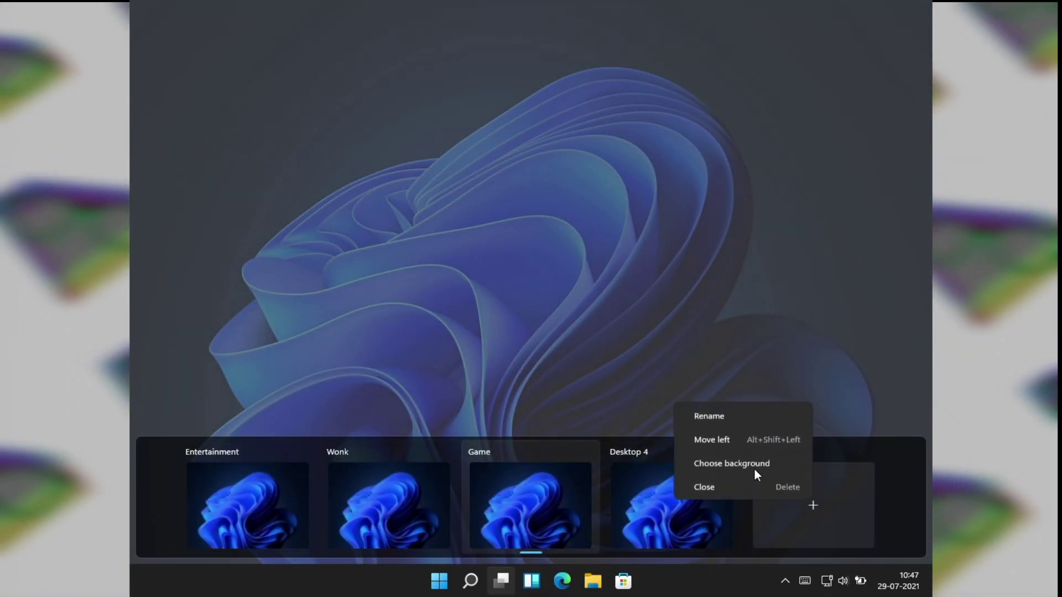
{"action": "left_click", "coordinate": [722, 416]}
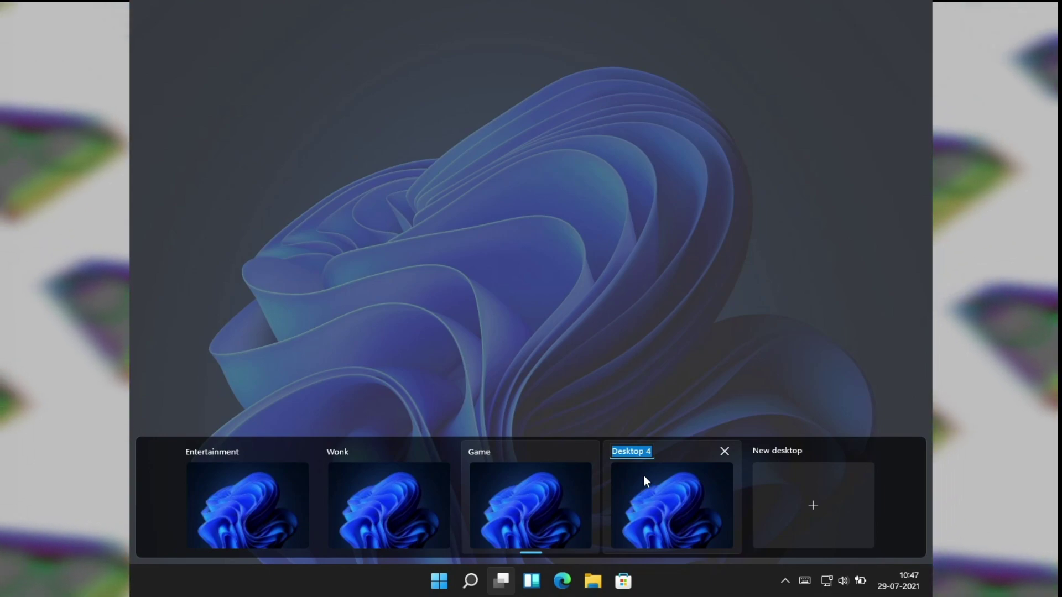
{"action": "type", "text": "Run"}
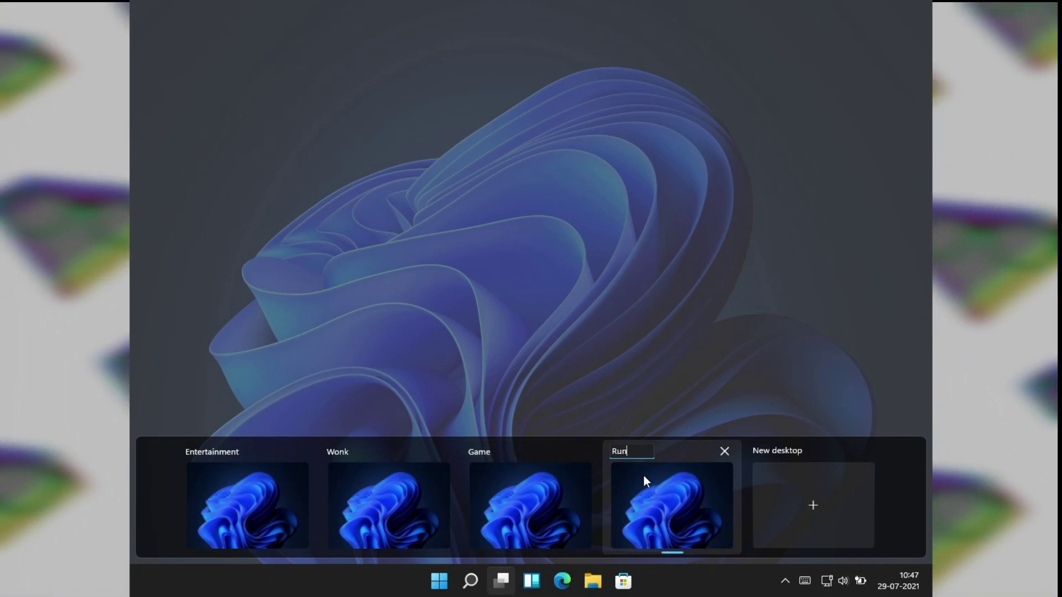
{"action": "key", "text": "Return"}
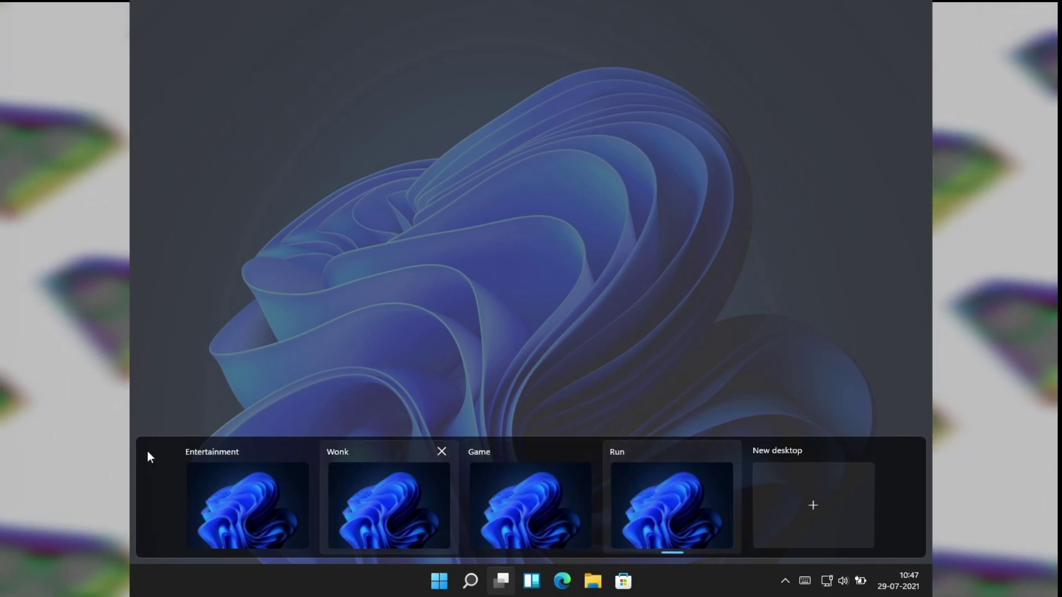
Step: Reopen Task View and bring up the context menu of the Game desktop
{"action": "left_click", "coordinate": [649, 284]}
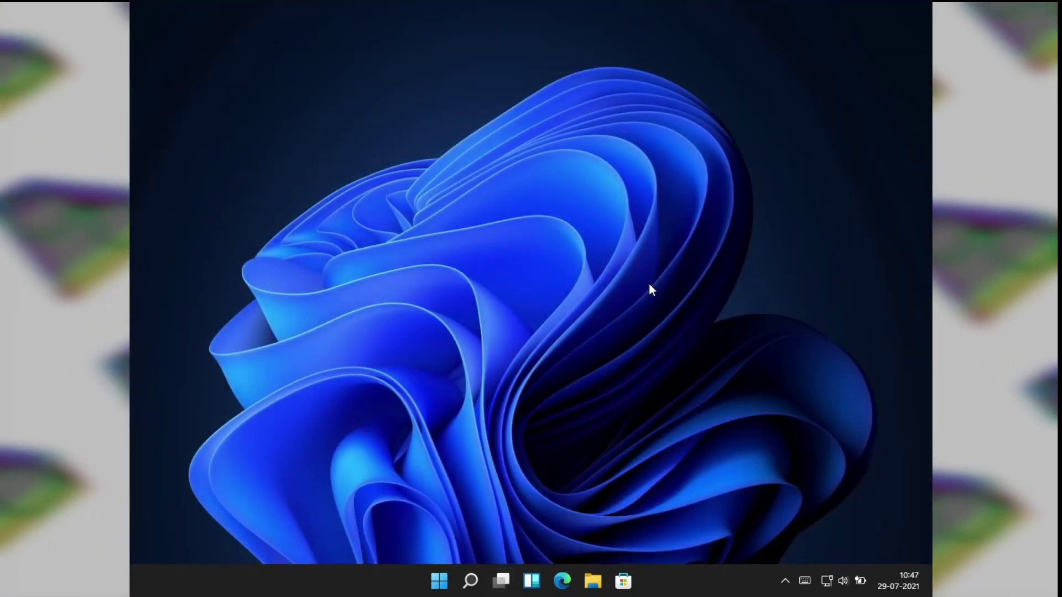
{"action": "left_click", "coordinate": [501, 580]}
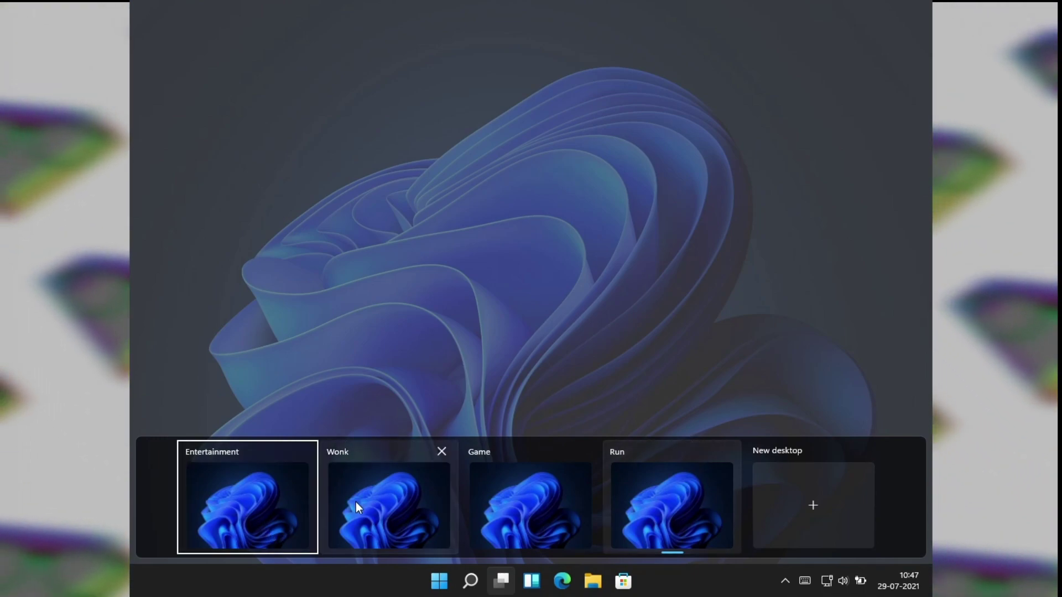
{"action": "right_click", "coordinate": [387, 500]}
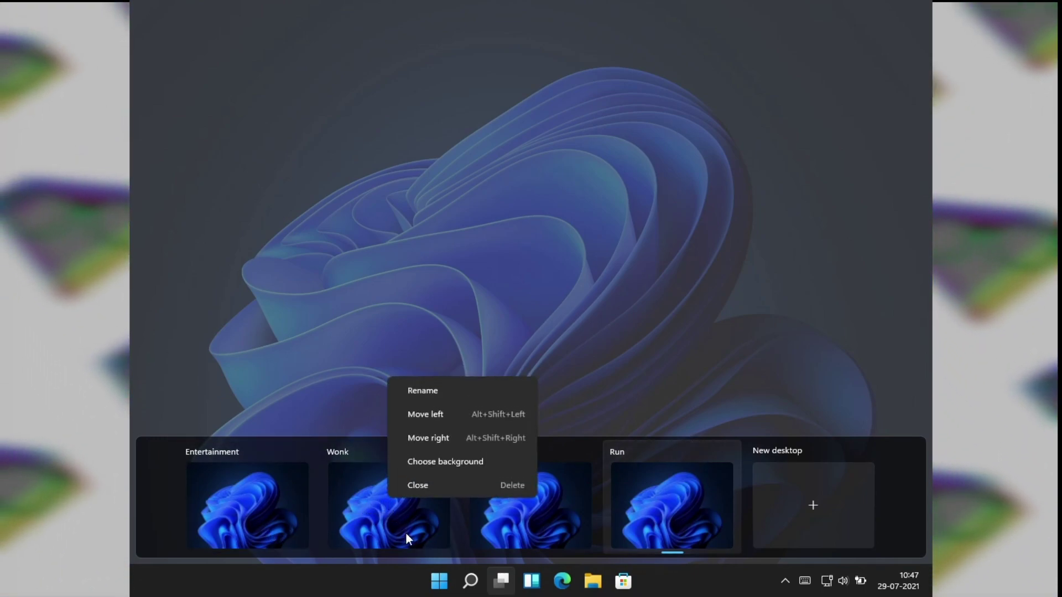
{"action": "right_click", "coordinate": [674, 503]}
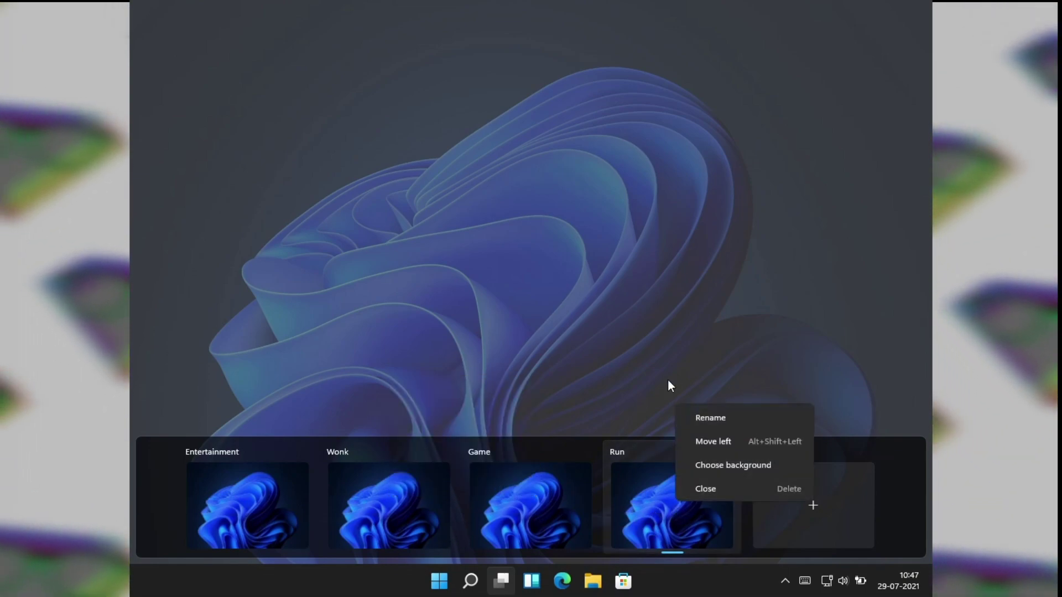
{"action": "right_click", "coordinate": [501, 499]}
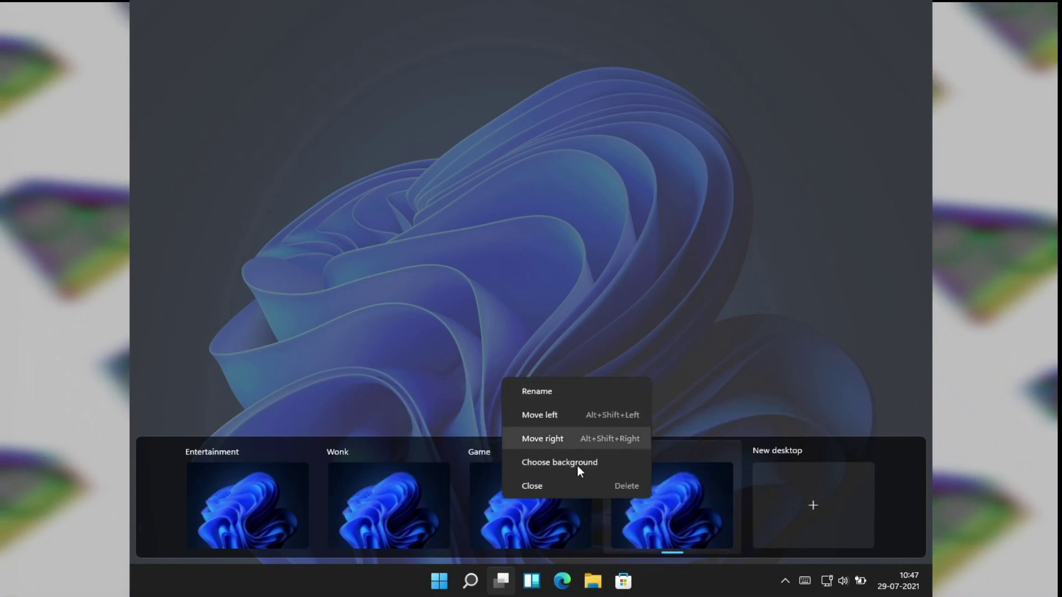
Step: Set the Game desktop's wallpaper to the lake landscape image and close Settings
{"action": "left_click", "coordinate": [571, 462]}
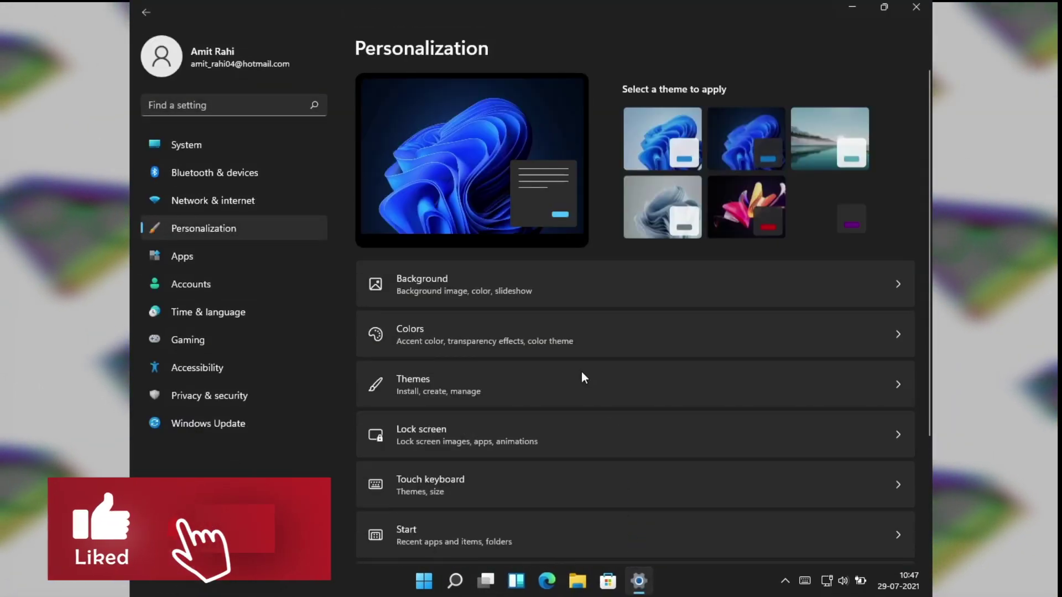
{"action": "left_click", "coordinate": [540, 287]}
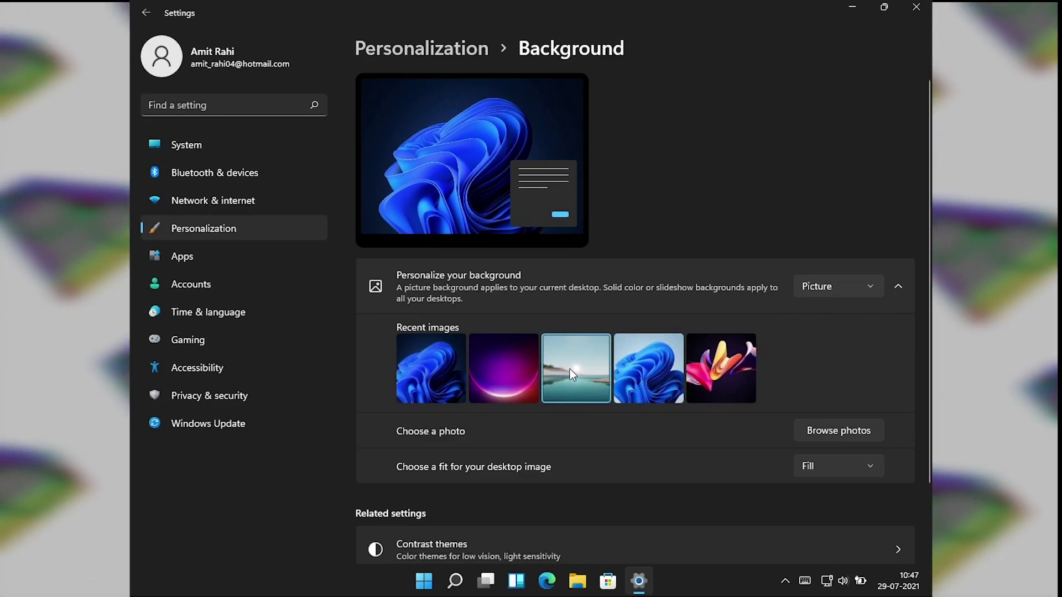
{"action": "left_click", "coordinate": [570, 369]}
{"action": "left_click", "coordinate": [916, 7]}
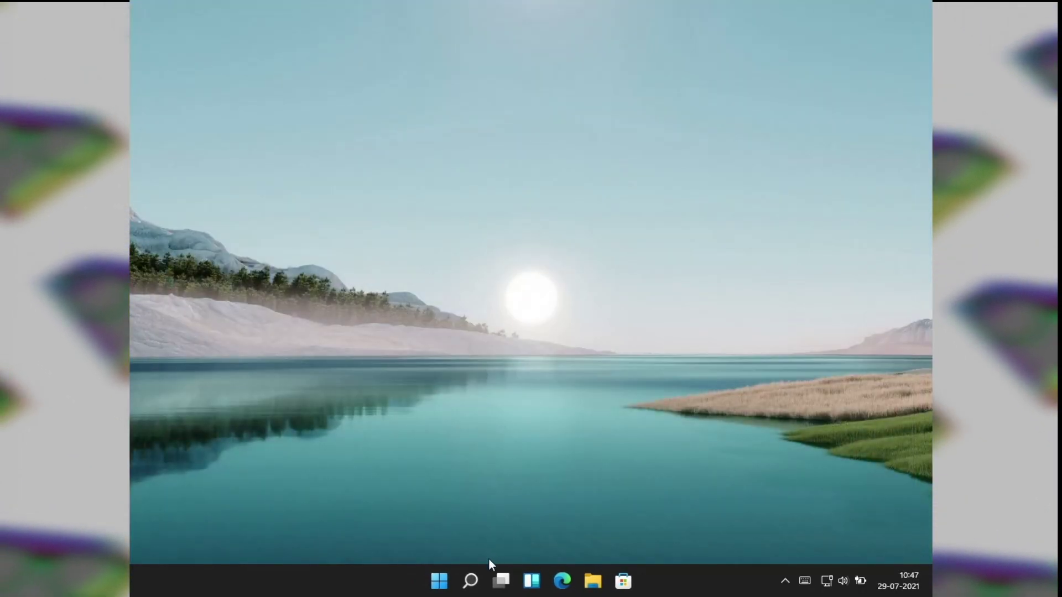
{"action": "left_click", "coordinate": [505, 580]}
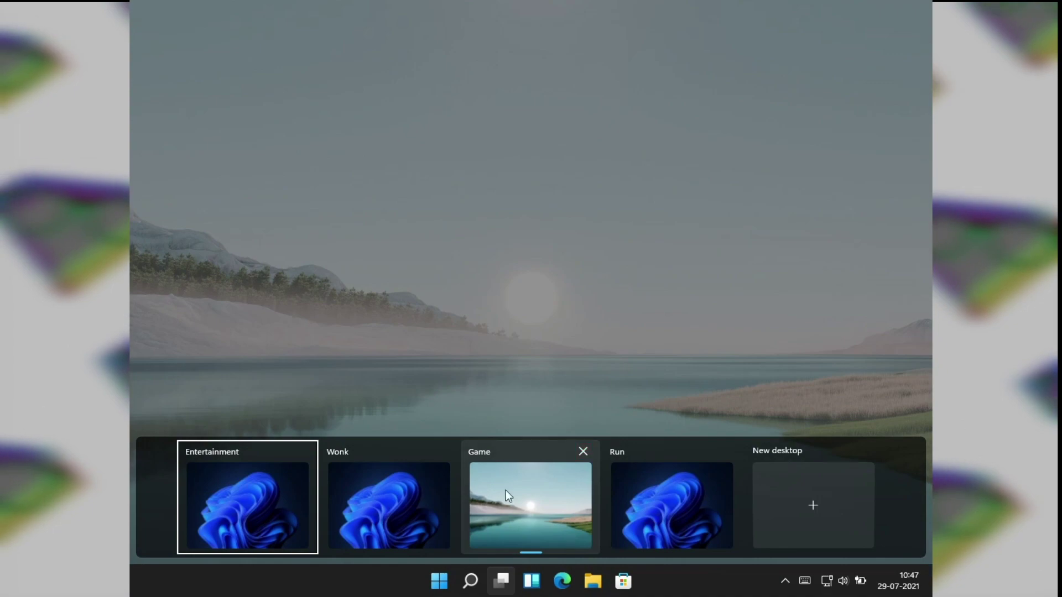
Step: Give the Wonk desktop the colourful abstract petals wallpaper and reopen Task View
{"action": "left_click", "coordinate": [356, 498]}
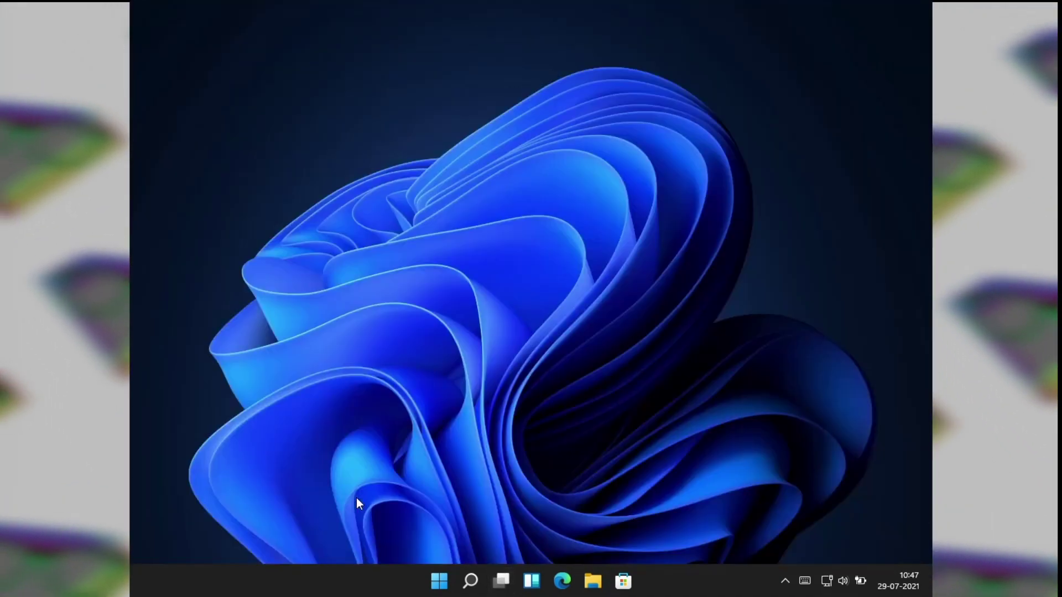
{"action": "left_click", "coordinate": [501, 580]}
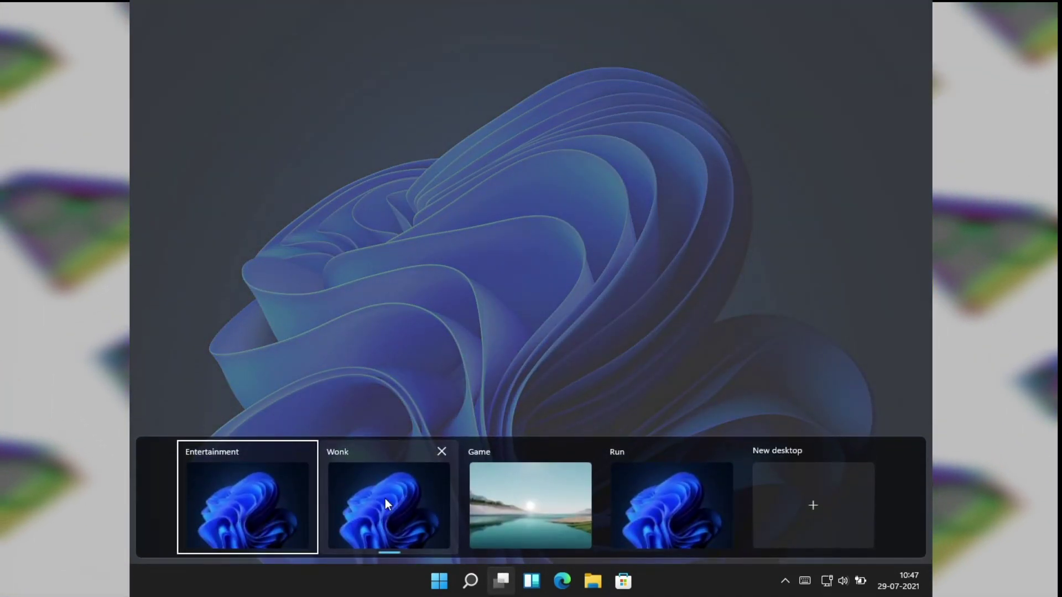
{"action": "right_click", "coordinate": [381, 501]}
{"action": "left_click", "coordinate": [463, 455]}
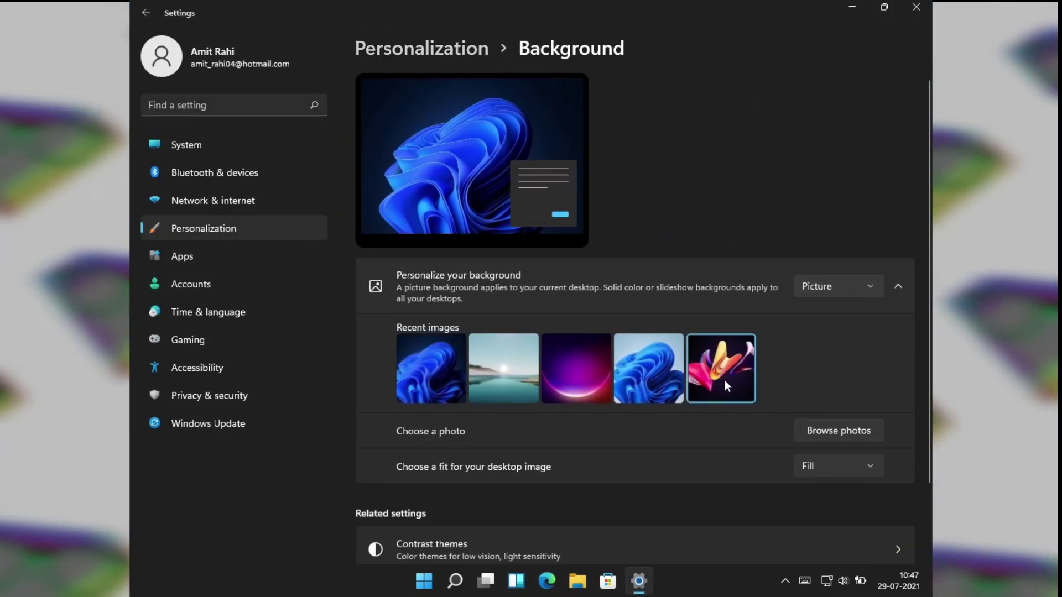
{"action": "left_click", "coordinate": [917, 7]}
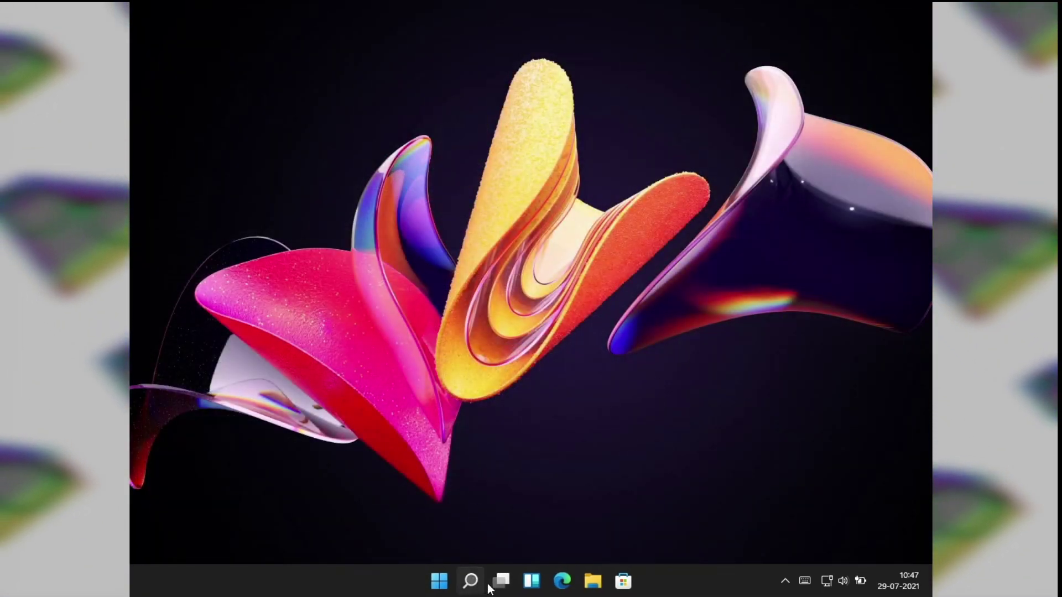
{"action": "left_click", "coordinate": [501, 581]}
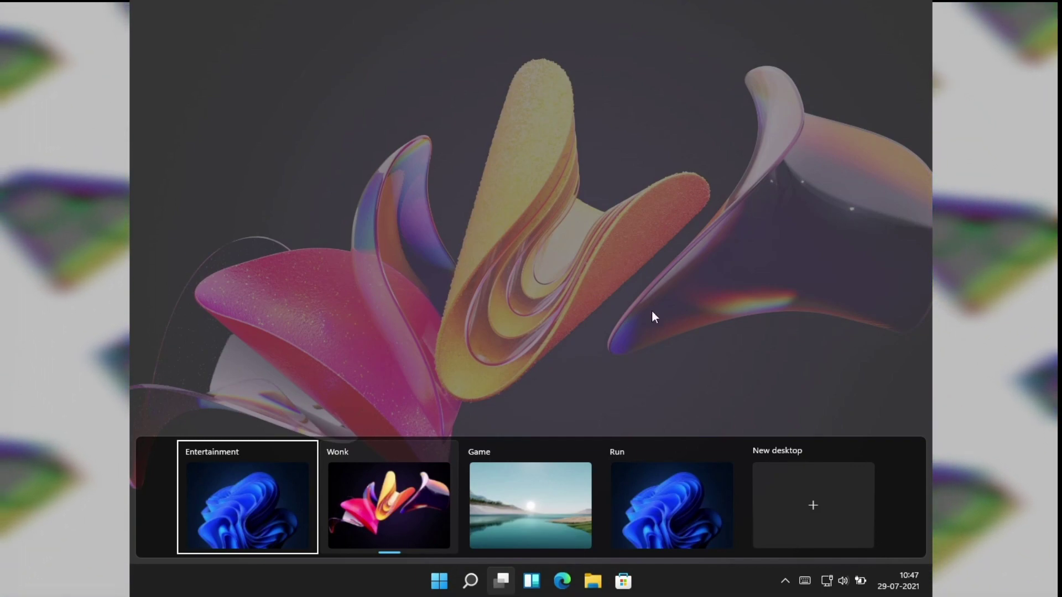
Step: Switch to the empty Run desktop and open File Explorer there
{"action": "left_click", "coordinate": [655, 299]}
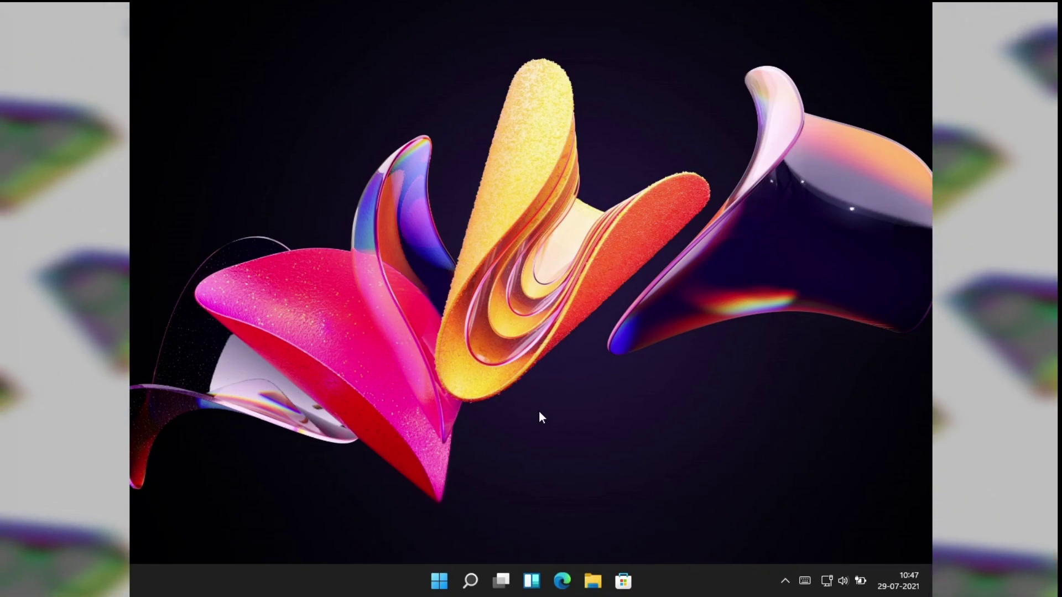
{"action": "left_click", "coordinate": [501, 580]}
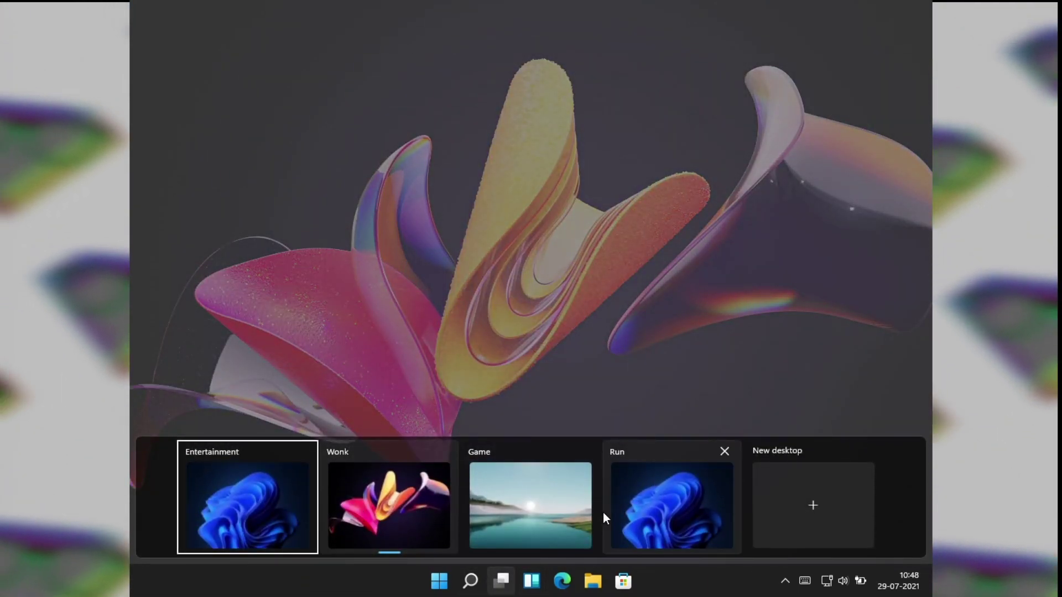
{"action": "left_click", "coordinate": [602, 511]}
{"action": "left_click", "coordinate": [501, 581]}
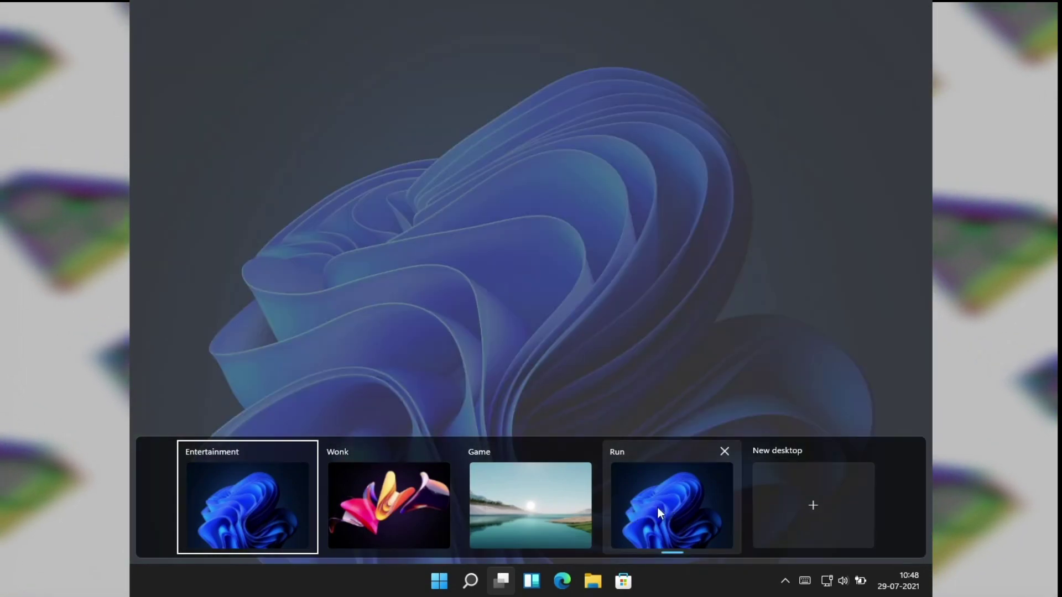
{"action": "left_click", "coordinate": [662, 304]}
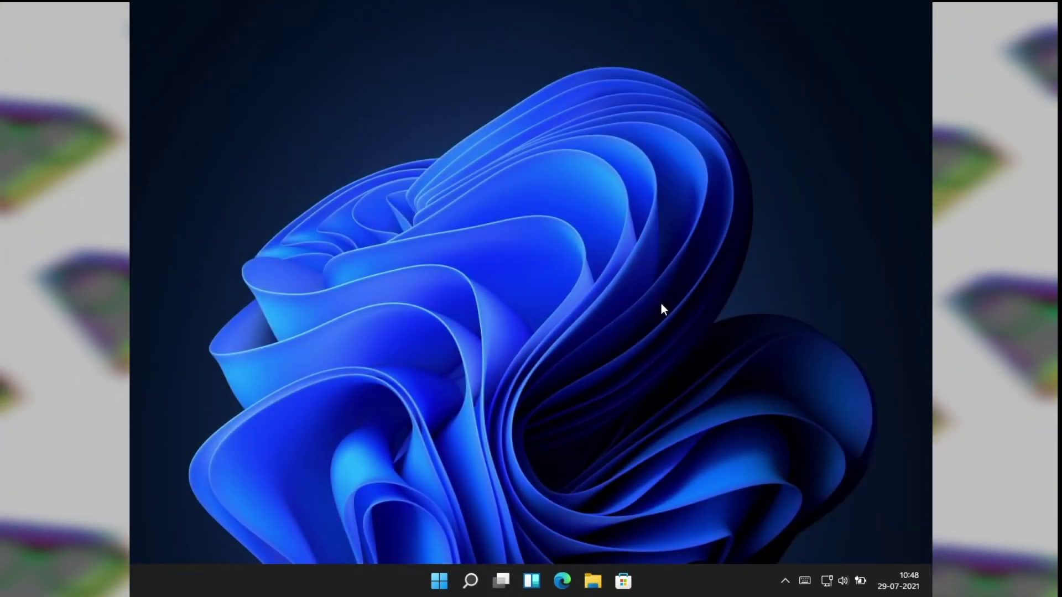
{"action": "key", "text": "super+Tab"}
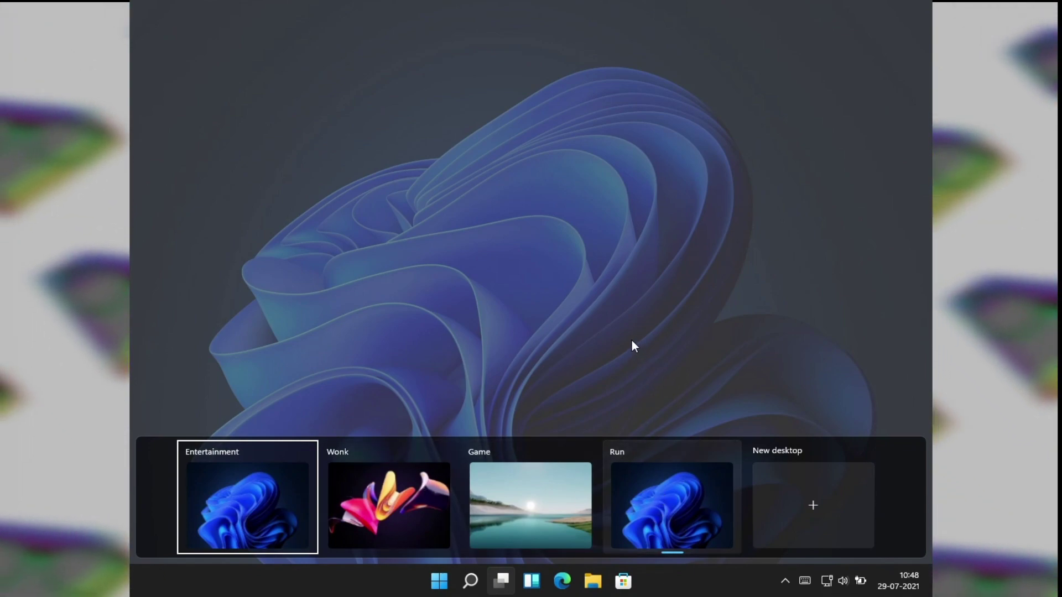
{"action": "left_click", "coordinate": [632, 340]}
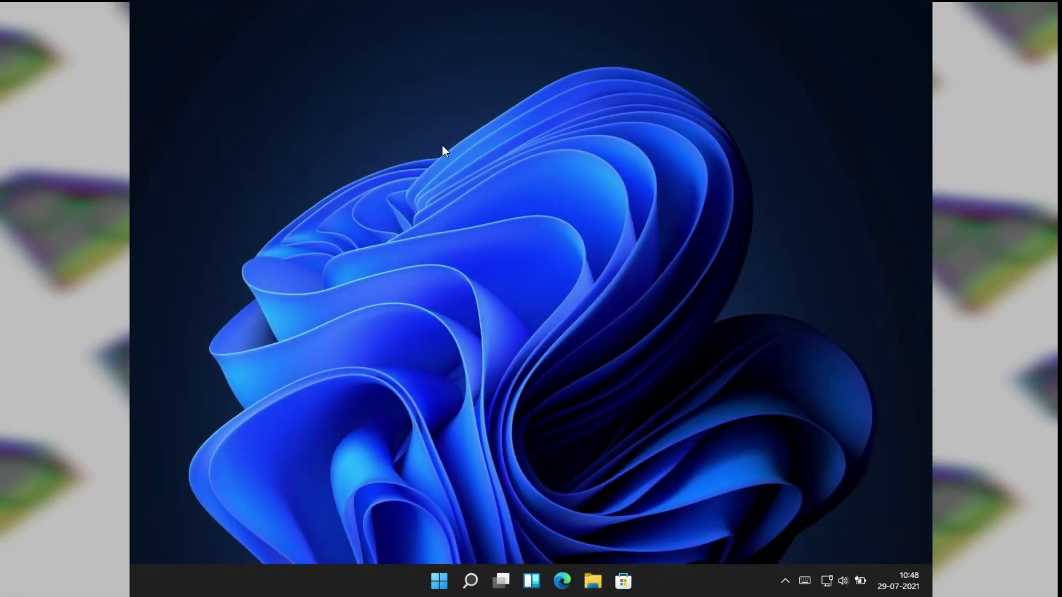
{"action": "key", "text": "super+e"}
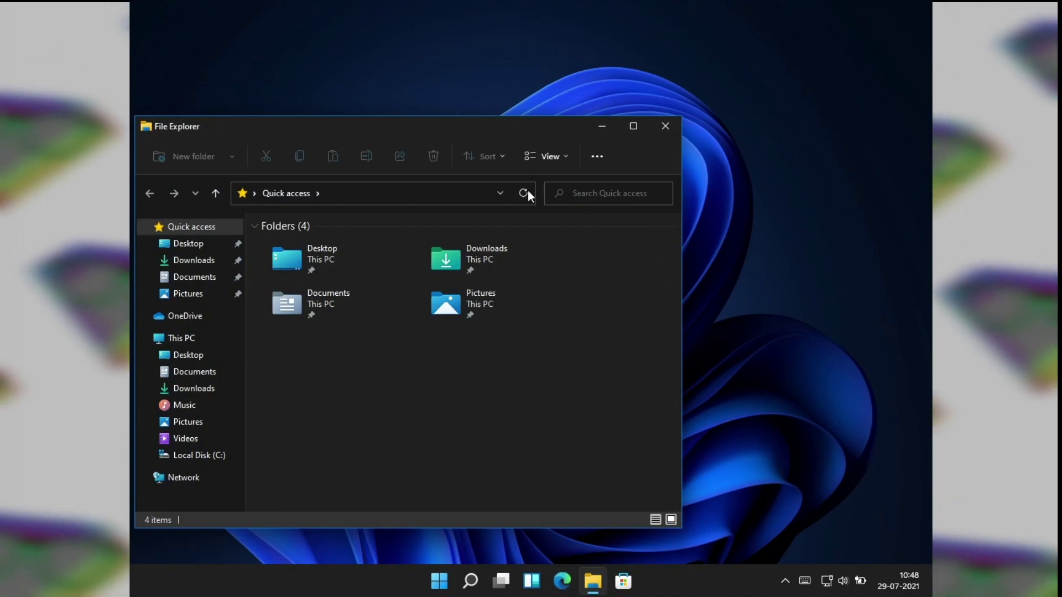
Step: Snap Edge to the right half and File Explorer to the left half on Run
{"action": "key", "text": "super+1"}
{"action": "left_click_drag", "start_coordinate": [498, 9], "coordinate": [931, 171]}
{"action": "left_click", "coordinate": [357, 213]}
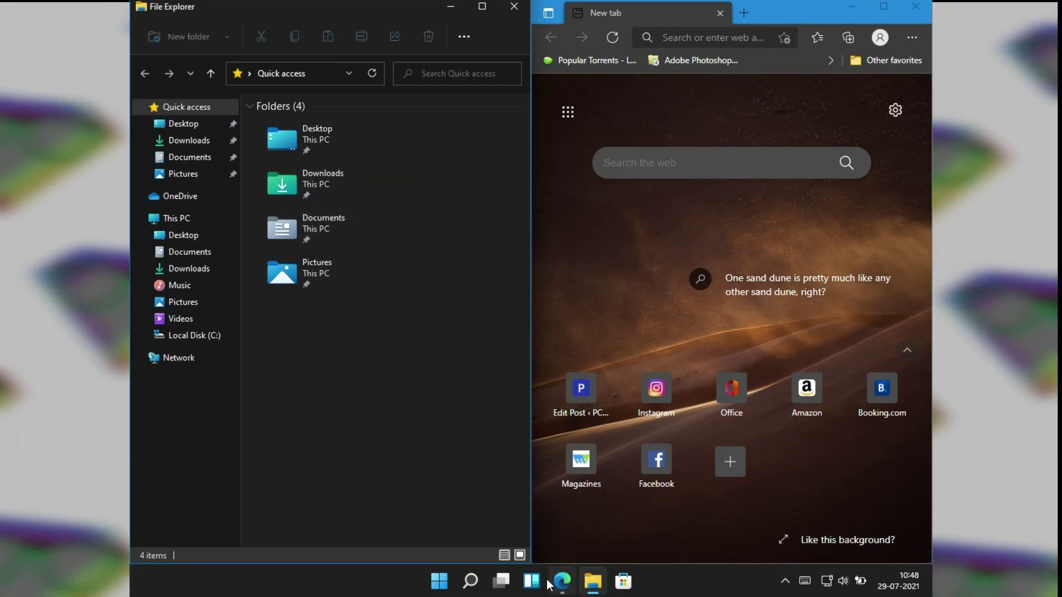
{"action": "key", "text": "super+Tab"}
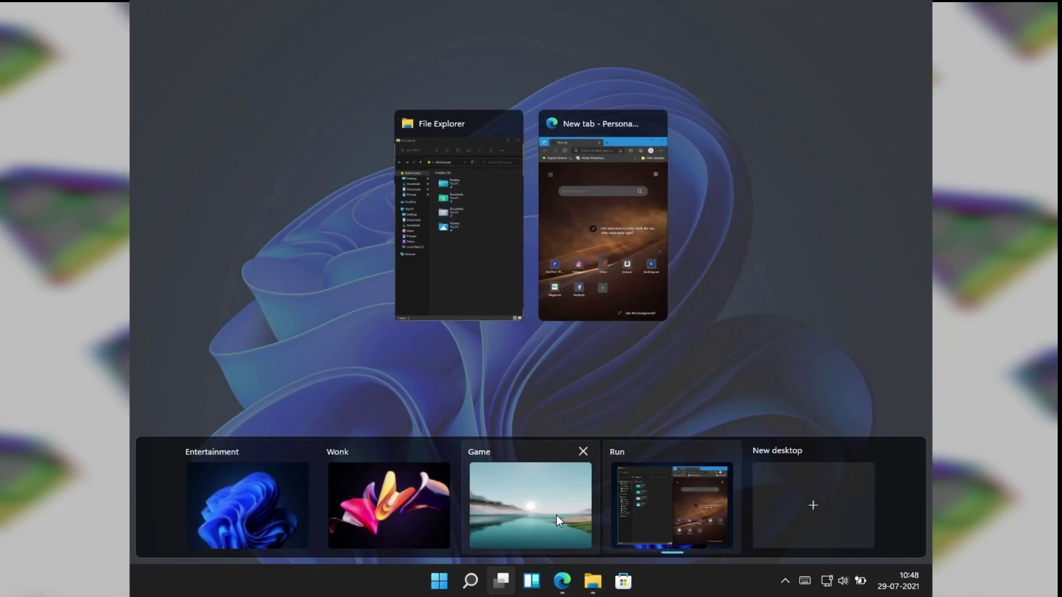
Step: On the Game desktop, snap Microsoft Store to the left half and Edge to the right
{"action": "left_click", "coordinate": [529, 513]}
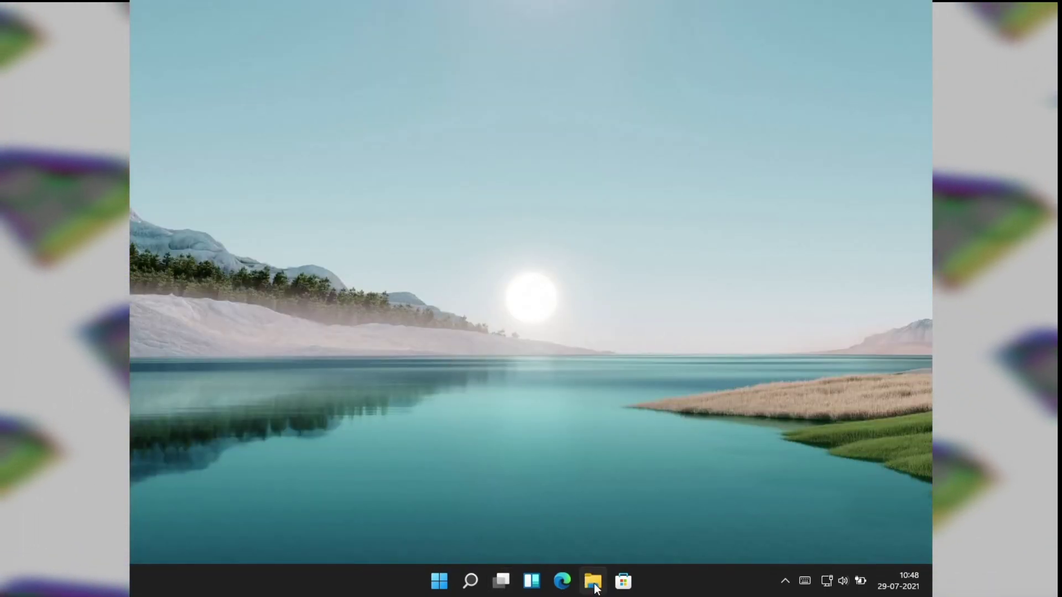
{"action": "left_click", "coordinate": [623, 581]}
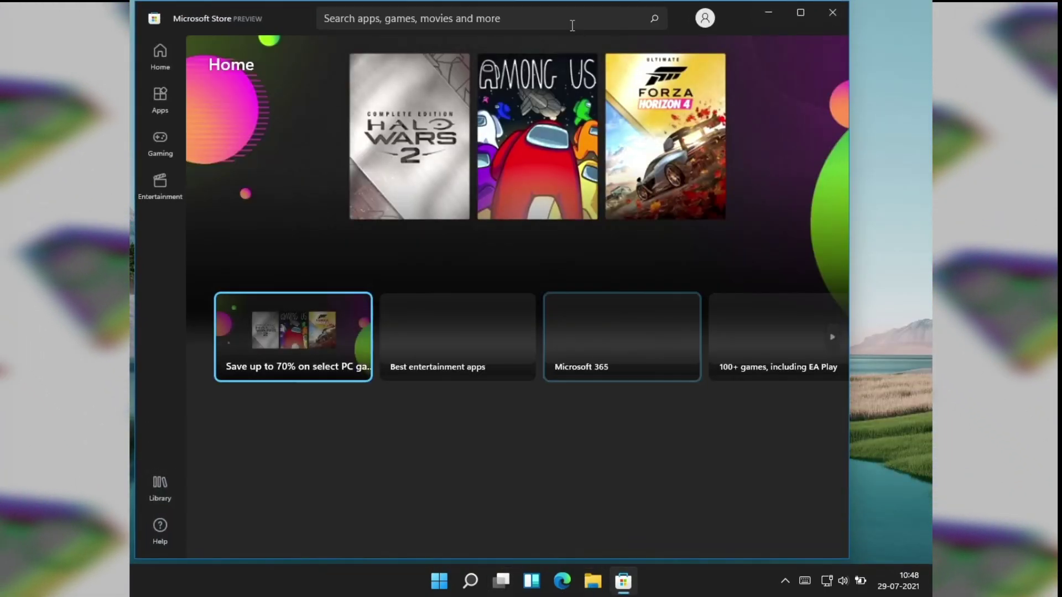
{"action": "left_click_drag", "start_coordinate": [678, 22], "coordinate": [131, 127]}
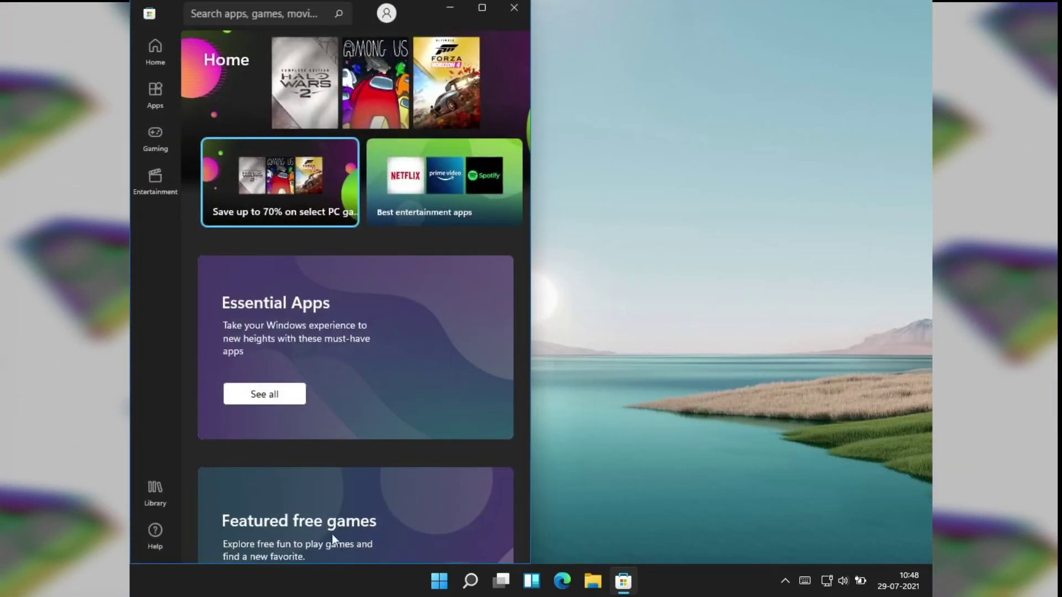
{"action": "left_click", "coordinate": [562, 581]}
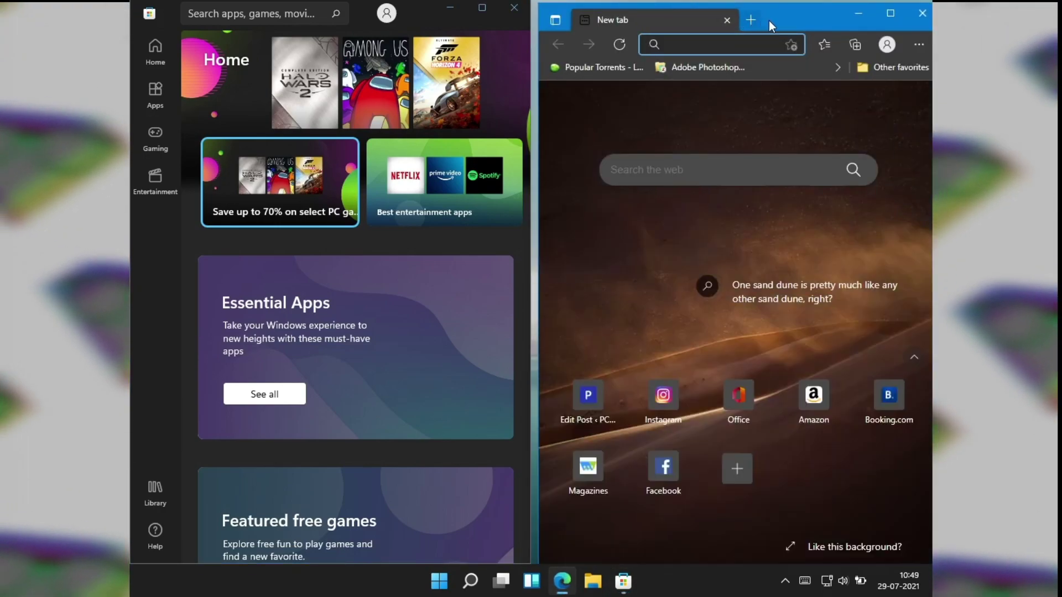
{"action": "left_click_drag", "start_coordinate": [768, 21], "coordinate": [931, 210]}
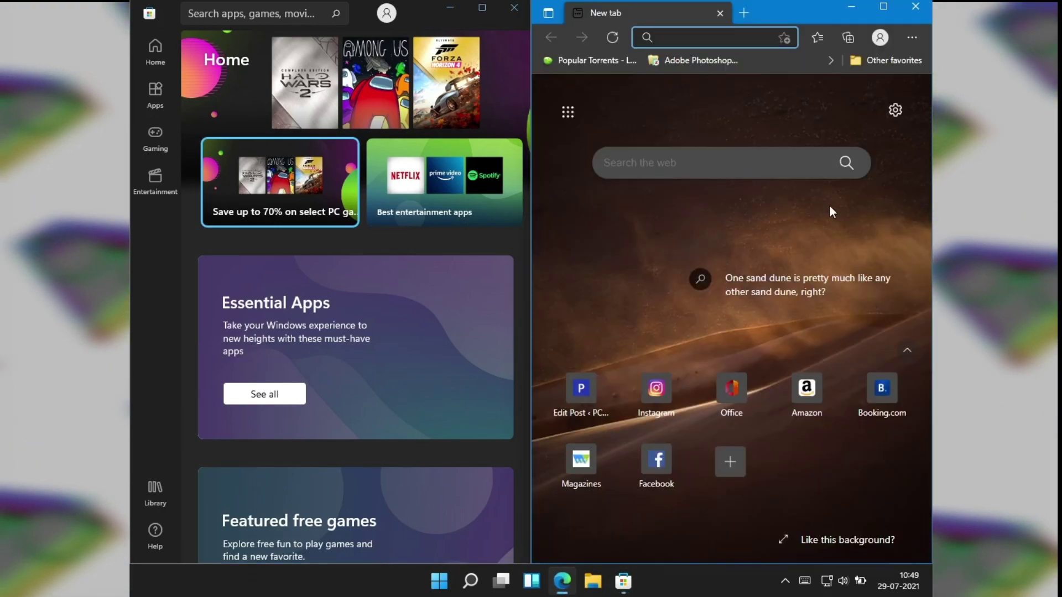
{"action": "left_click", "coordinate": [502, 581]}
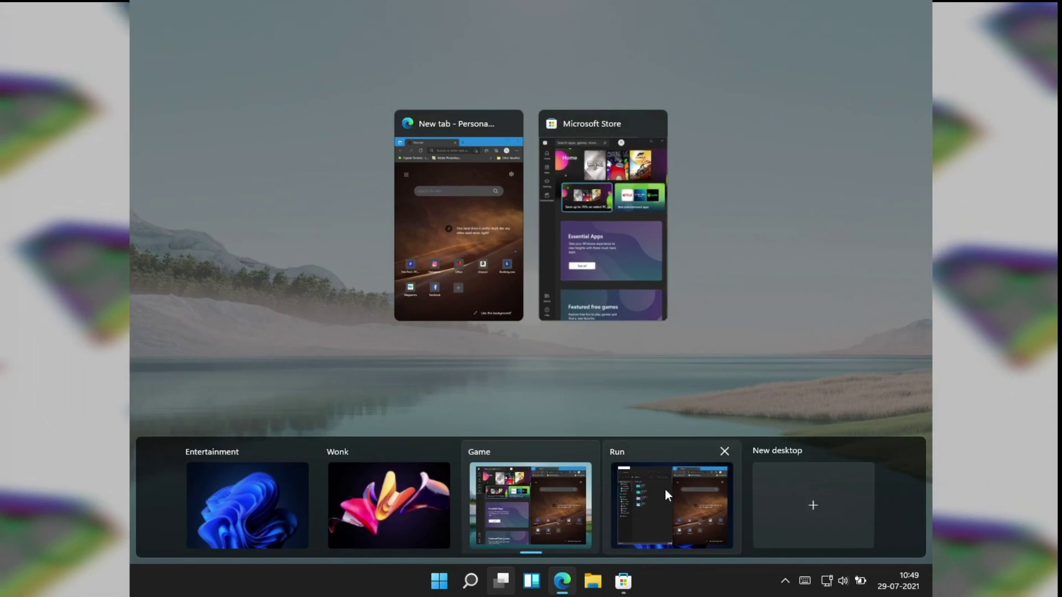
Step: From the Run desktop, move Edge and File Explorer onto the Wonk desktop and switch to Wonk
{"action": "left_click", "coordinate": [665, 489]}
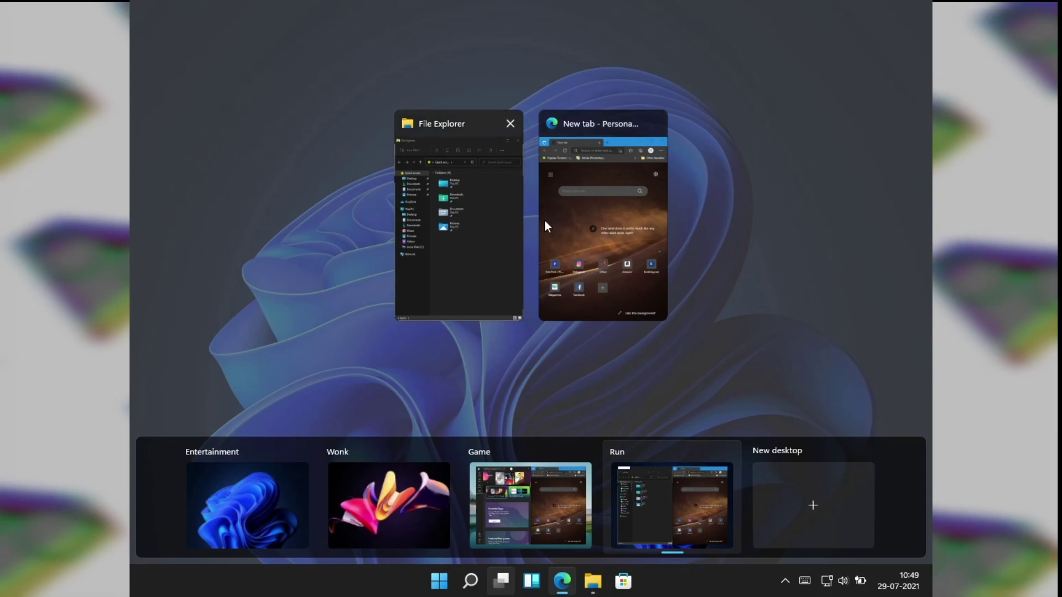
{"action": "left_click_drag", "start_coordinate": [576, 180], "coordinate": [407, 486]}
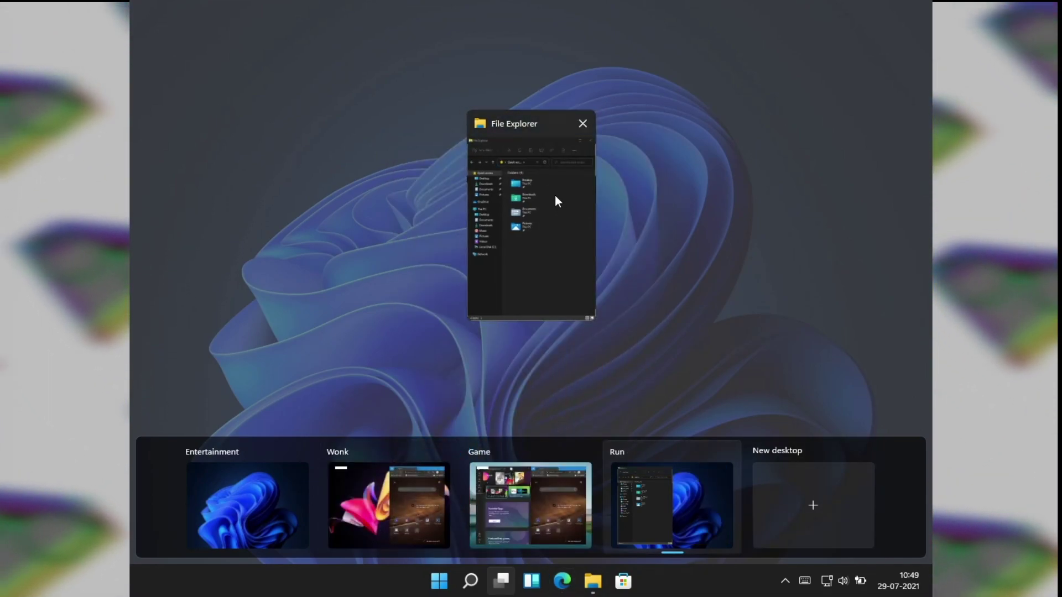
{"action": "left_click_drag", "start_coordinate": [555, 195], "coordinate": [365, 509]}
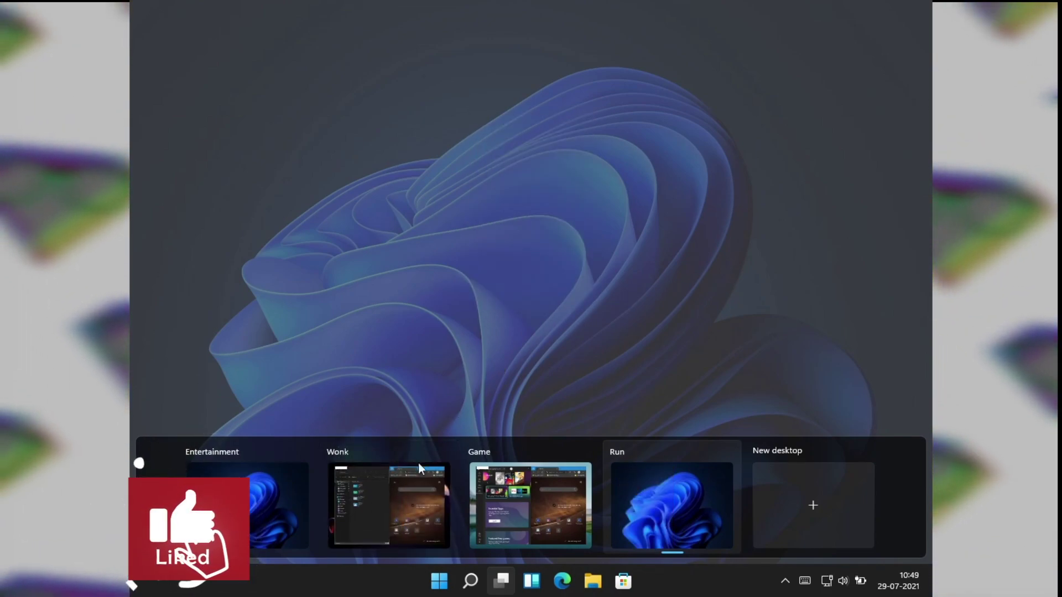
{"action": "left_click", "coordinate": [401, 506]}
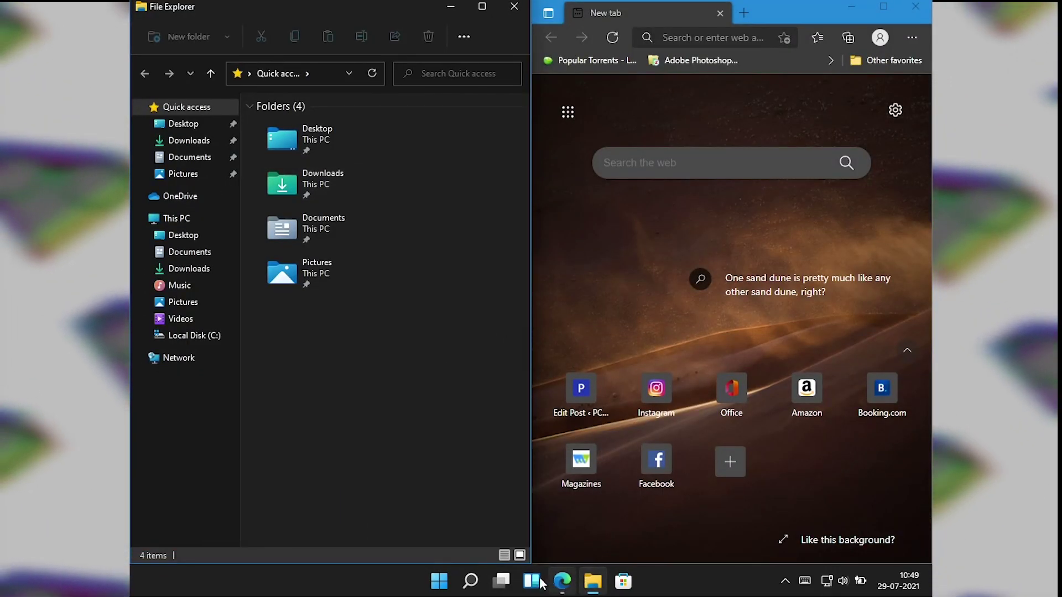
Step: In Task View, move File Explorer and Edge from the Wonk desktop onto Run
{"action": "left_click", "coordinate": [501, 580]}
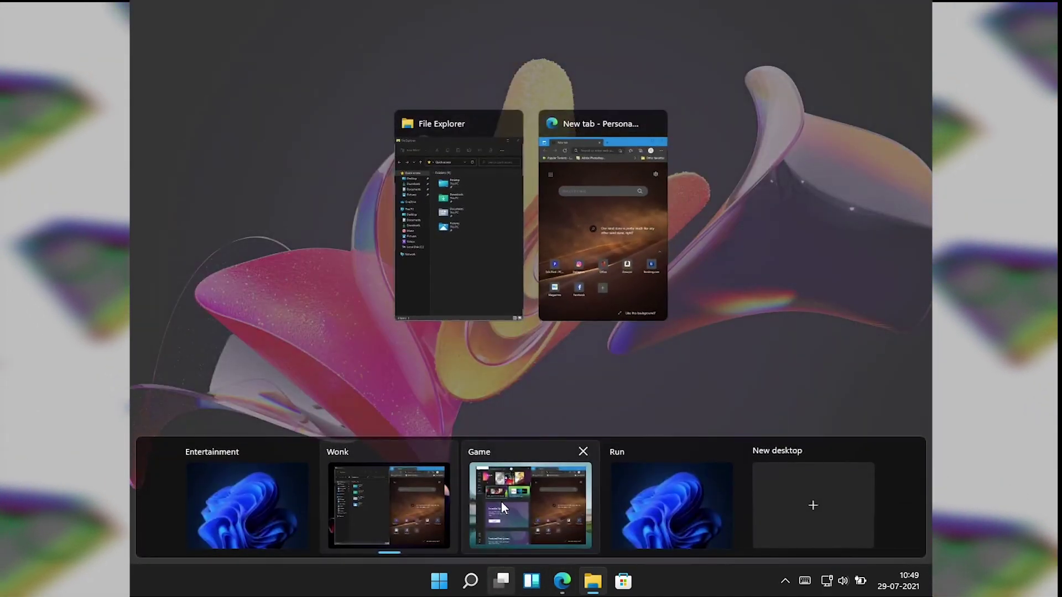
{"action": "key", "text": "ctrl+super+Right"}
{"action": "key", "text": "ctrl+super+Right"}
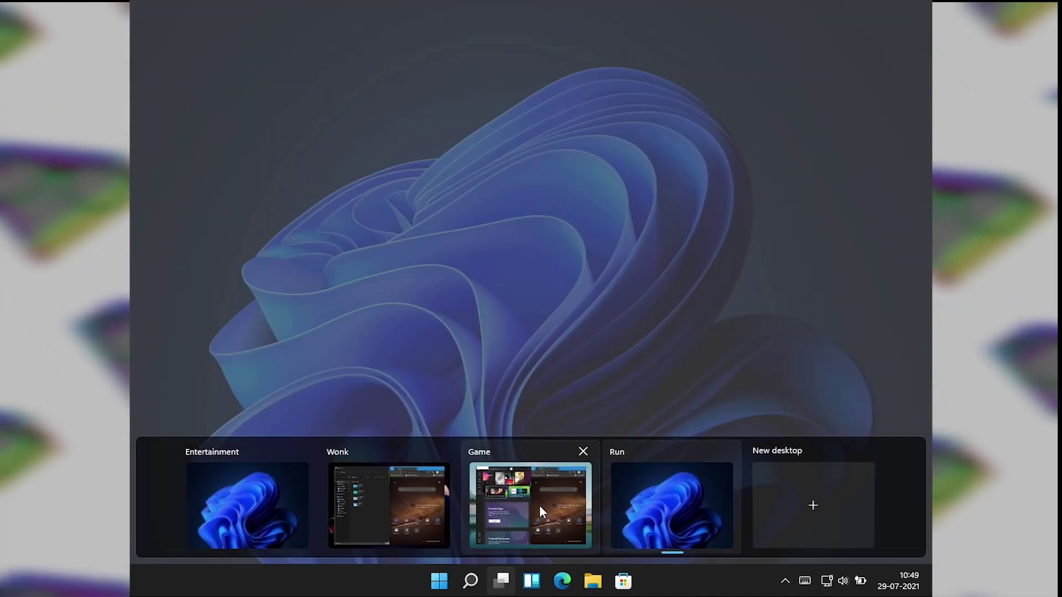
{"action": "mouse_move", "coordinate": [539, 506]}
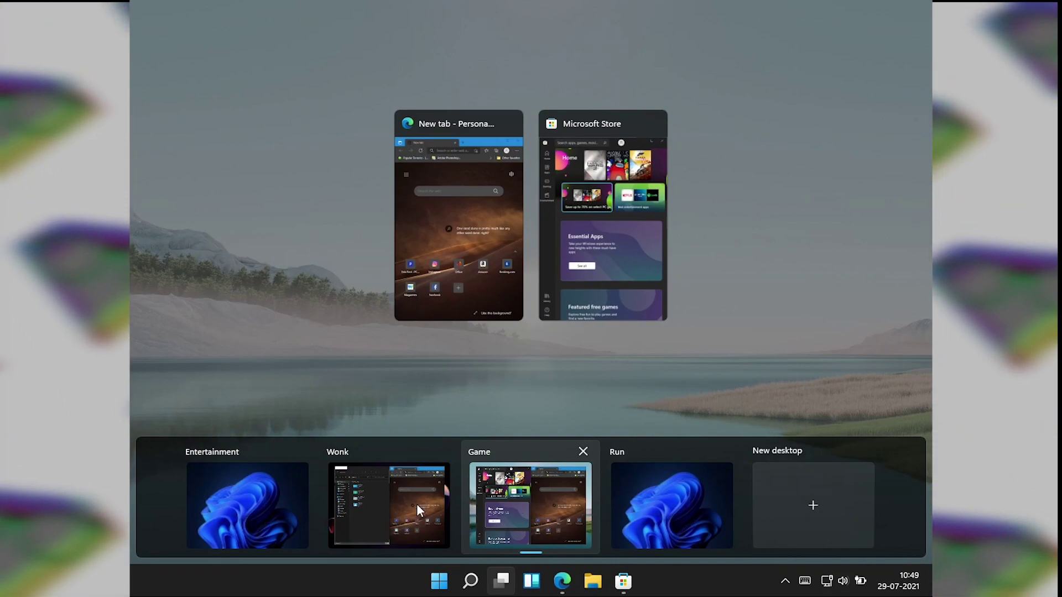
{"action": "mouse_move", "coordinate": [411, 503]}
{"action": "left_click_drag", "start_coordinate": [487, 263], "coordinate": [714, 512]}
{"action": "left_click_drag", "start_coordinate": [558, 270], "coordinate": [635, 523]}
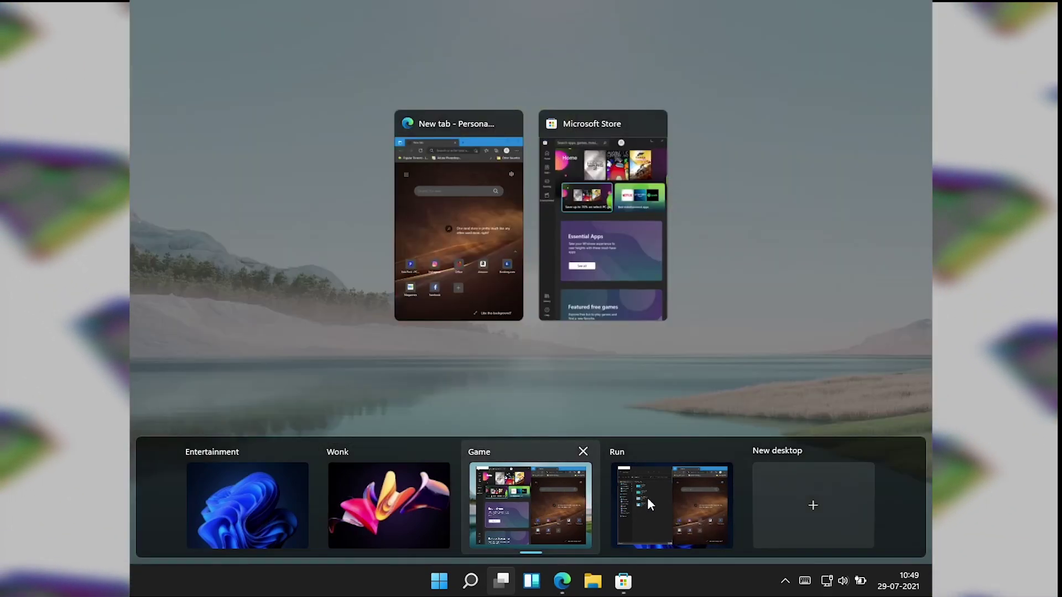
Step: Switch to the Run desktop and bring its windows up in Task View
{"action": "left_click", "coordinate": [661, 497]}
{"action": "key", "text": "ctrl+super+Left"}
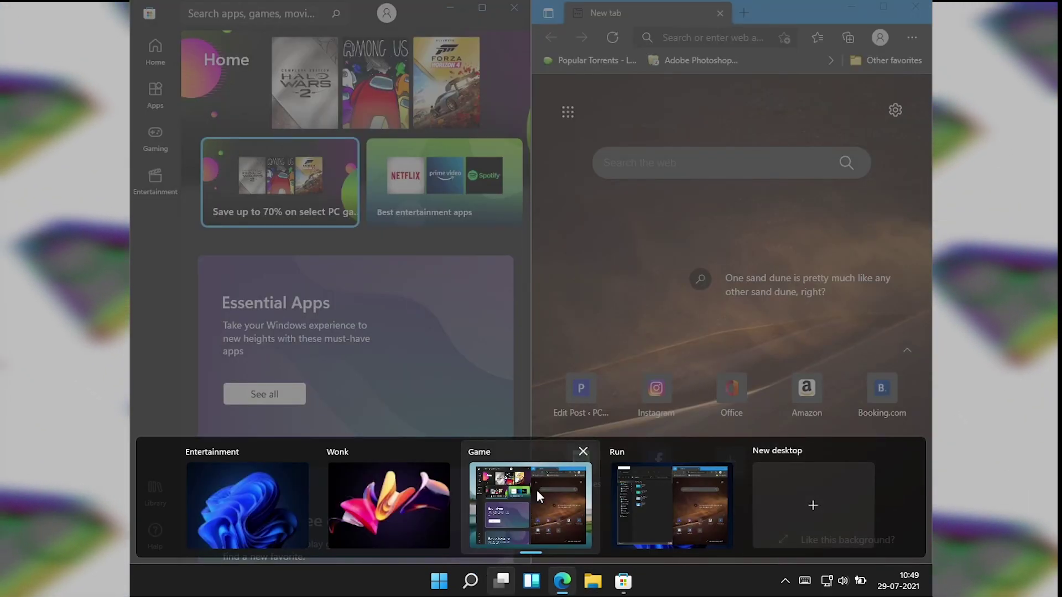
{"action": "left_click", "coordinate": [685, 500]}
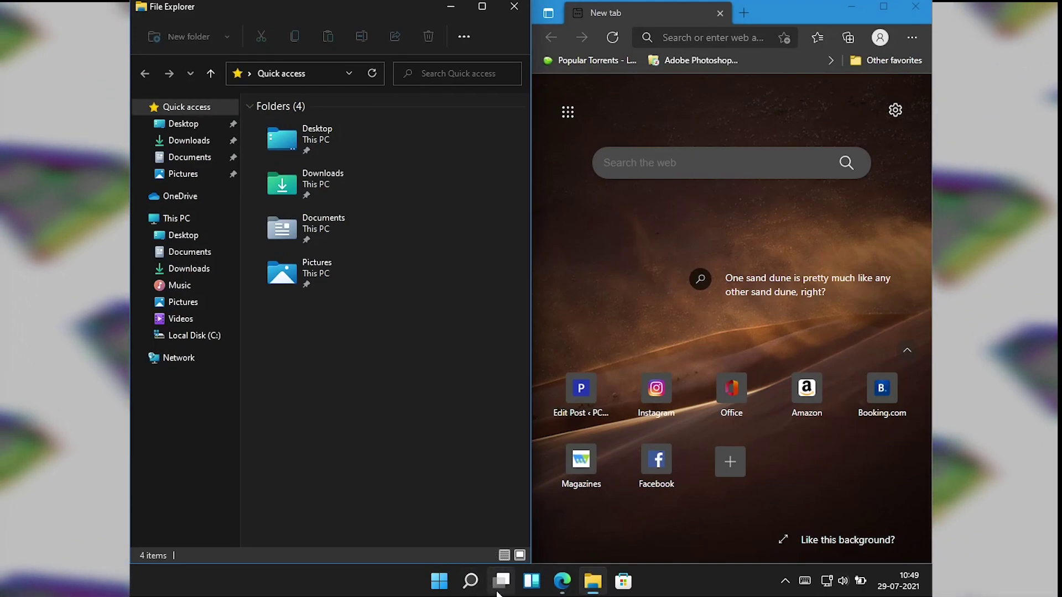
{"action": "left_click", "coordinate": [501, 581]}
{"action": "left_click", "coordinate": [676, 495]}
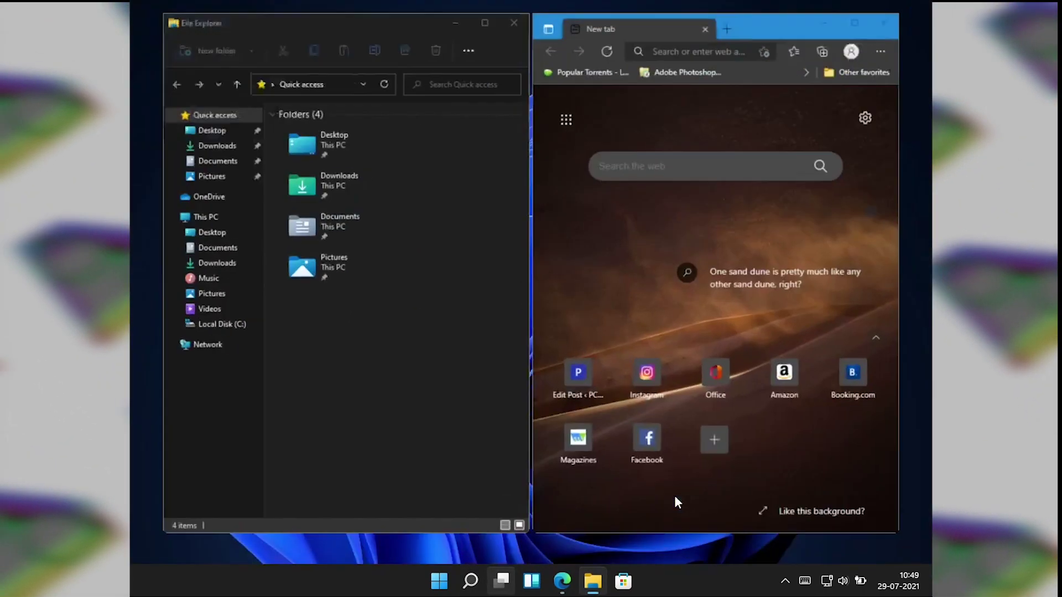
{"action": "left_click", "coordinate": [502, 580]}
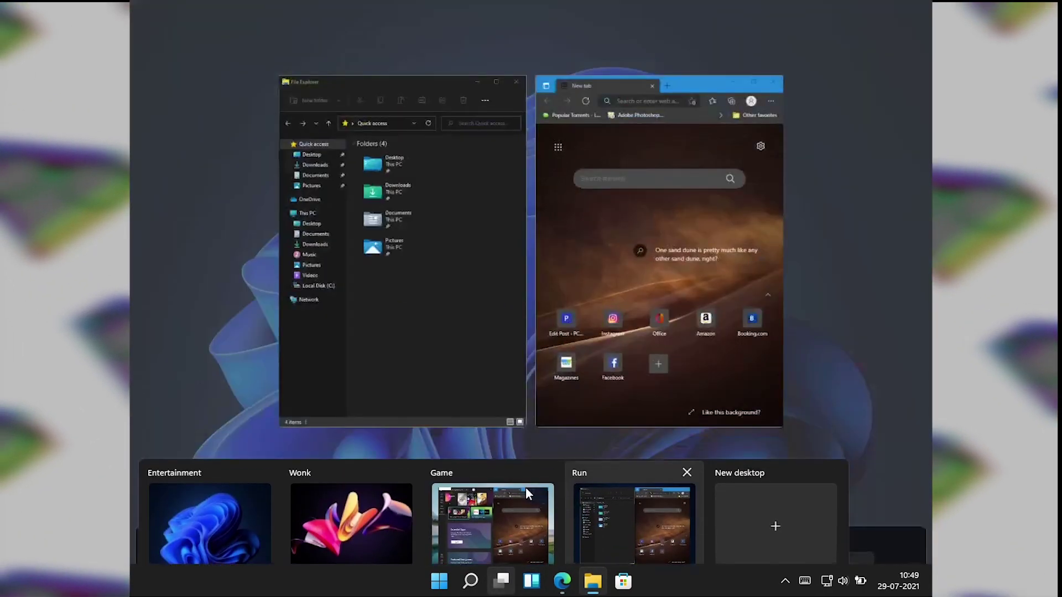
Step: Move Edge and File Explorer from Run onto the Game desktop and switch to Game
{"action": "left_click_drag", "start_coordinate": [600, 260], "coordinate": [549, 528]}
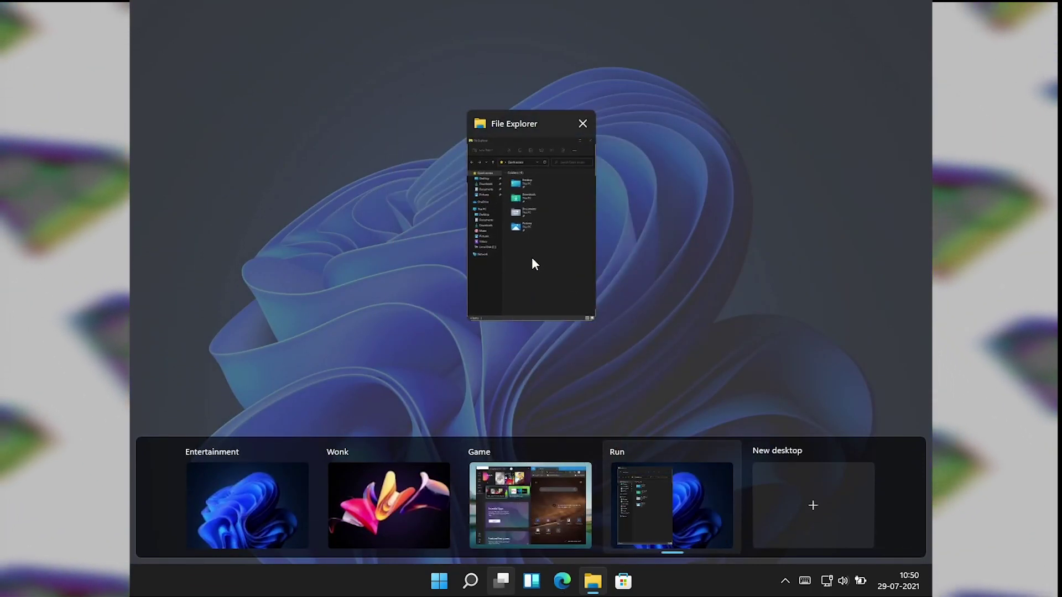
{"action": "left_click_drag", "start_coordinate": [532, 257], "coordinate": [561, 492]}
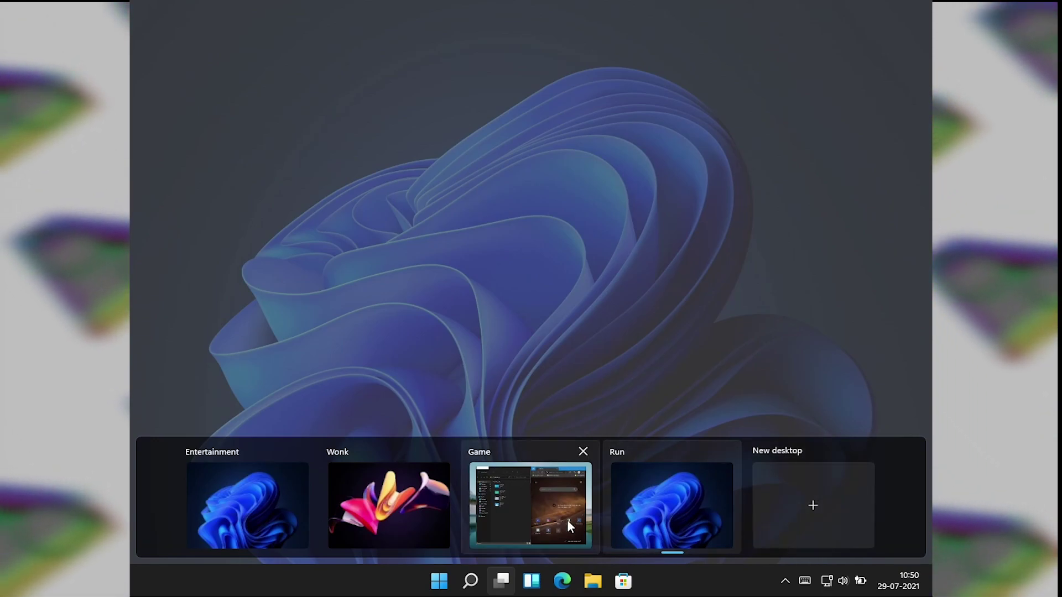
{"action": "left_click", "coordinate": [566, 520]}
{"action": "key", "text": "ctrl+n"}
Step: Snap new Edge top-right, Microsoft Store bottom-right, File Explorer top-left and Edge bottom-left
{"action": "key", "text": "super+Up"}
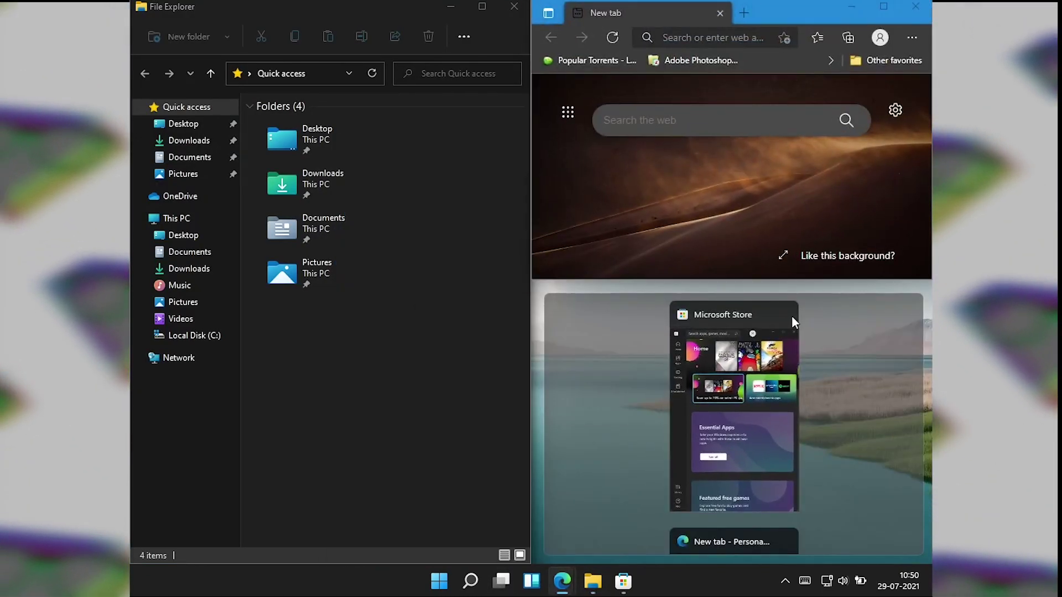
{"action": "left_click", "coordinate": [781, 403]}
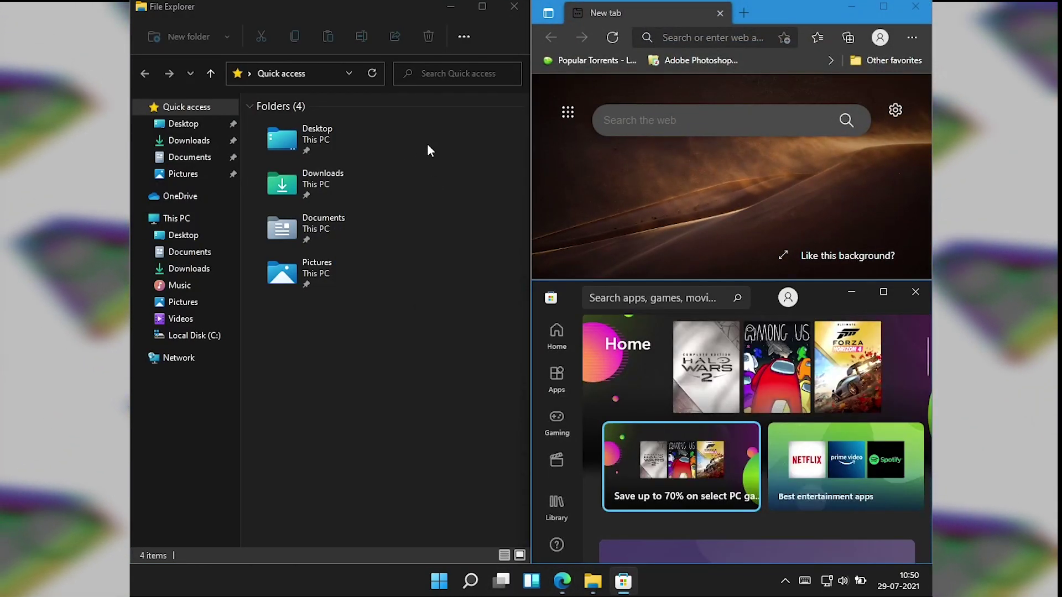
{"action": "left_click_drag", "start_coordinate": [362, 7], "coordinate": [133, 3]}
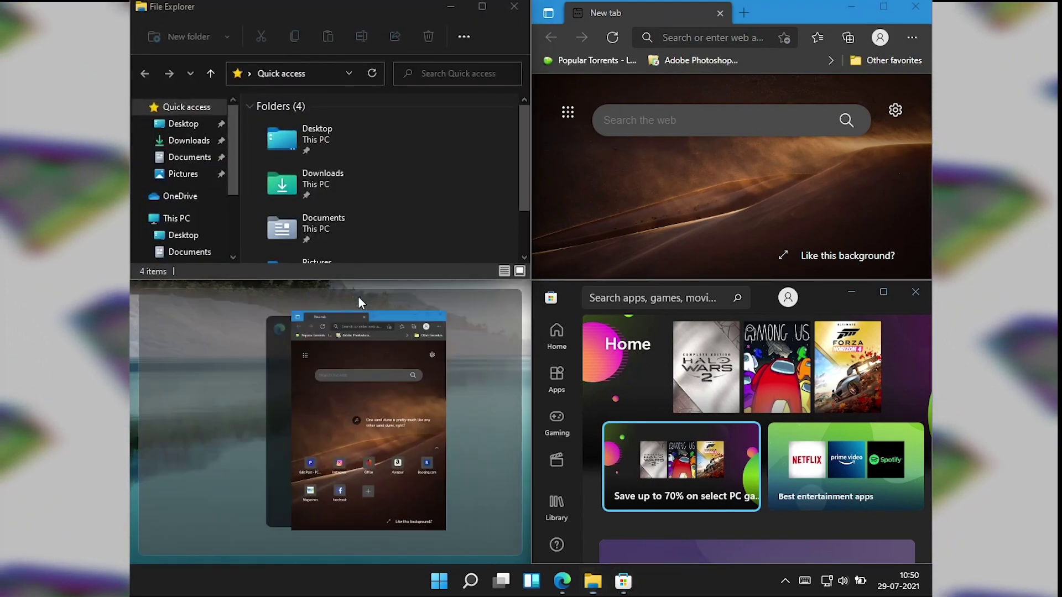
{"action": "left_click", "coordinate": [298, 423]}
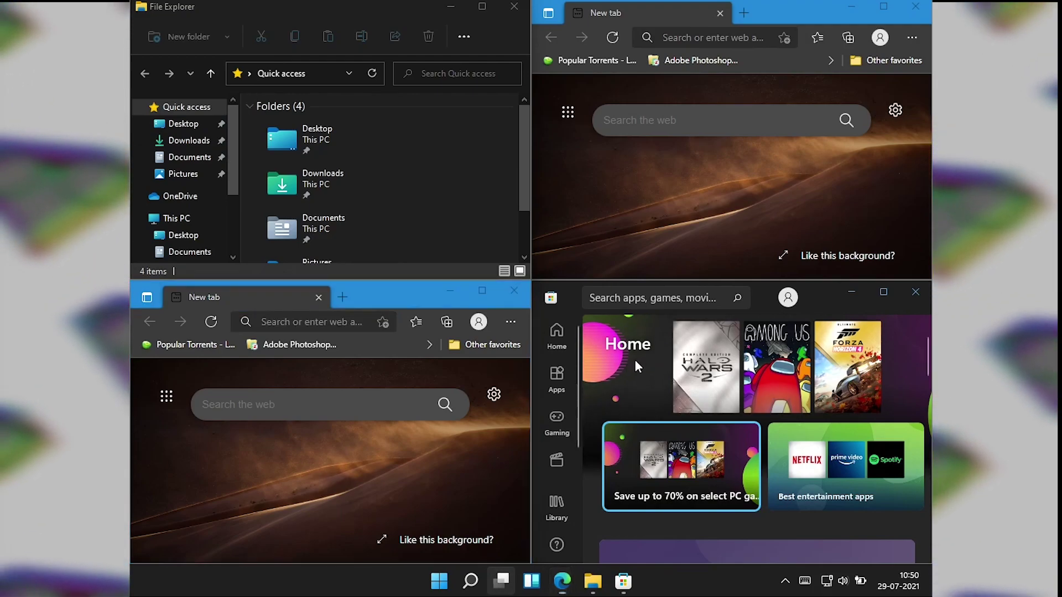
Step: Check the four quartered windows in Task View, leaving the overview open
{"action": "left_click", "coordinate": [504, 580]}
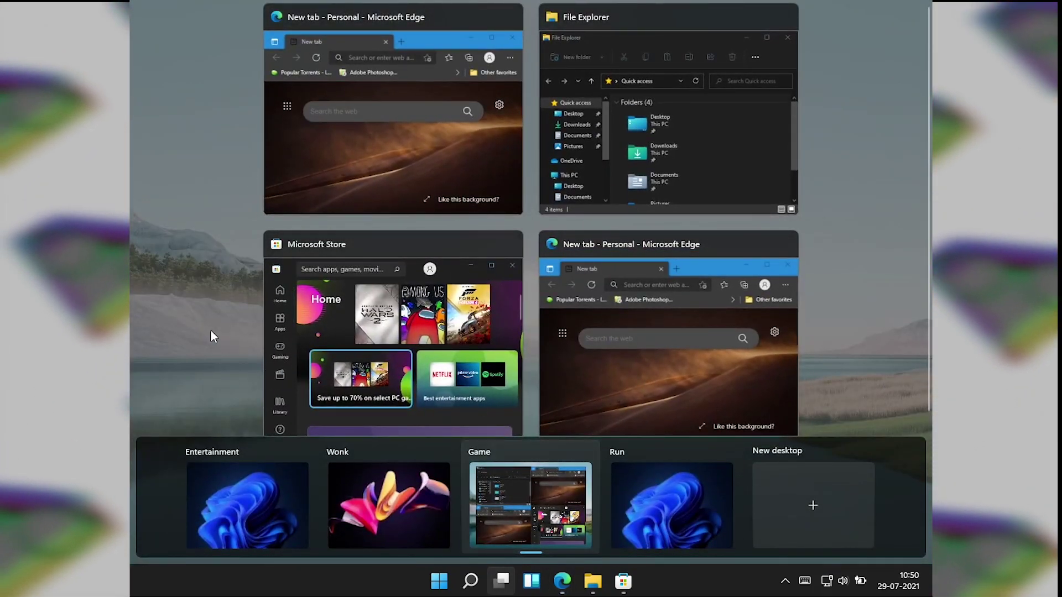
{"action": "left_click", "coordinate": [175, 311]}
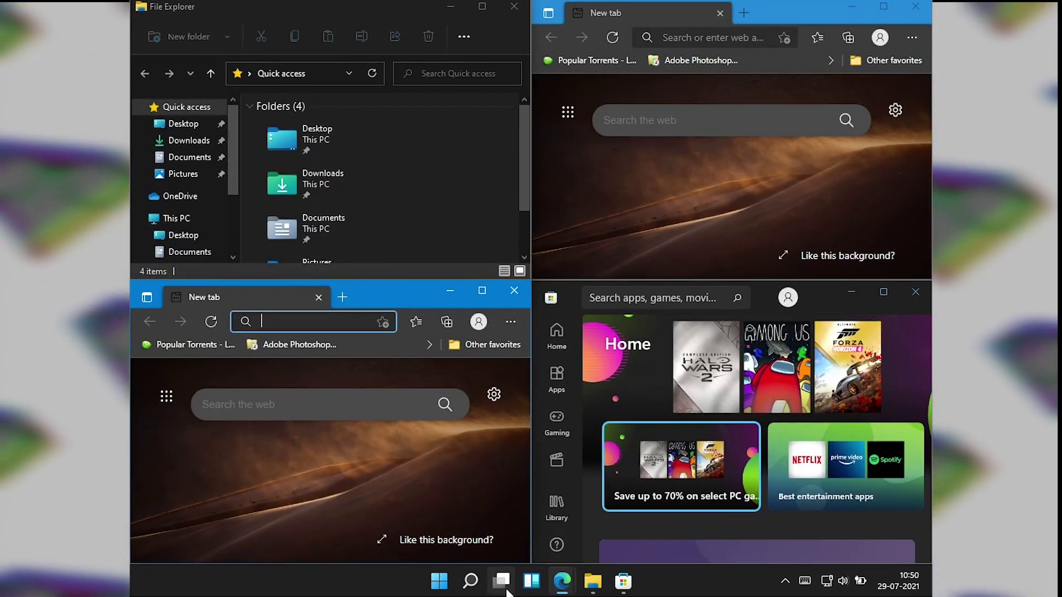
{"action": "left_click", "coordinate": [501, 580]}
{"action": "left_click", "coordinate": [140, 239]}
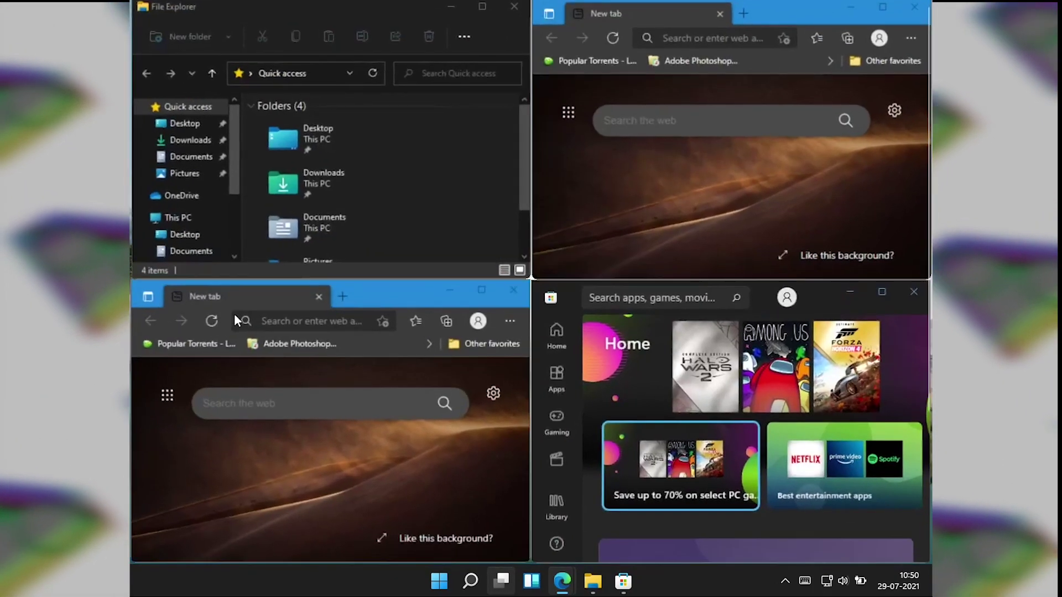
{"action": "left_click", "coordinate": [503, 580]}
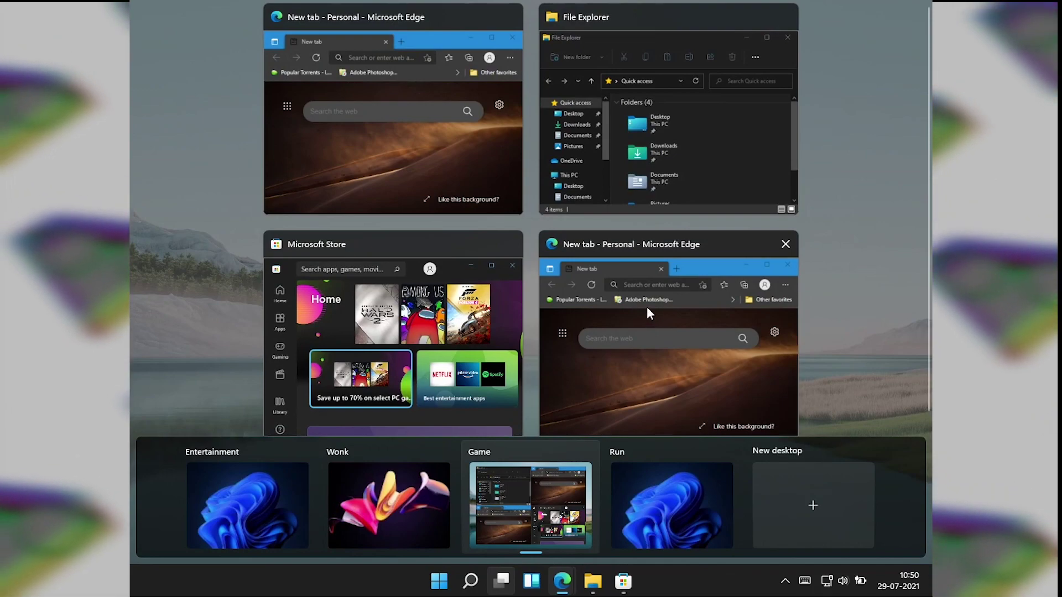
Step: Move one Edge window and Microsoft Store onto the Run desktop, then show Run
{"action": "left_click_drag", "start_coordinate": [584, 310], "coordinate": [660, 488]}
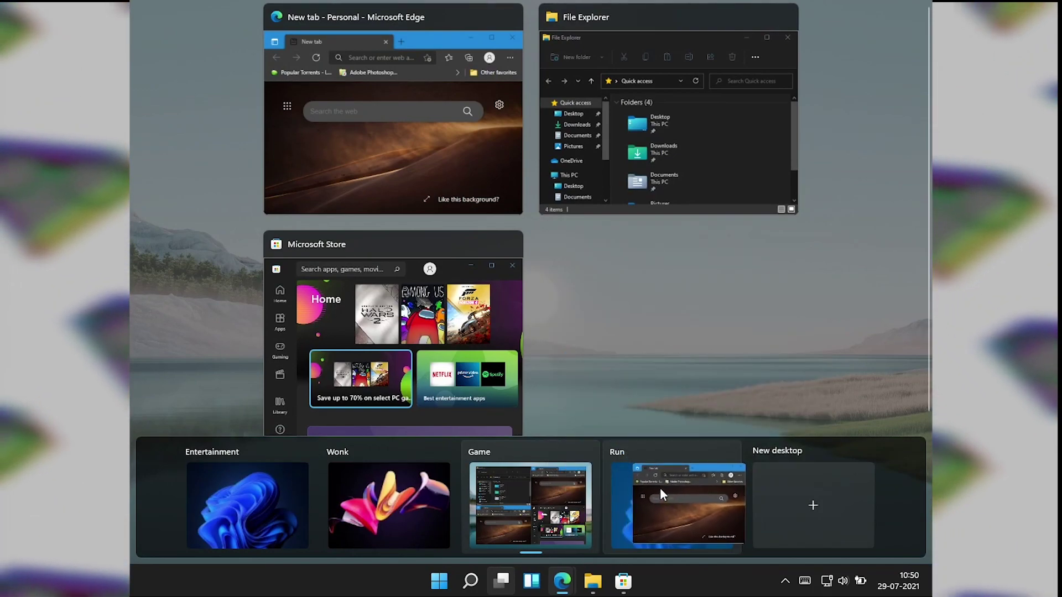
{"action": "left_click_drag", "start_coordinate": [363, 300], "coordinate": [628, 491]}
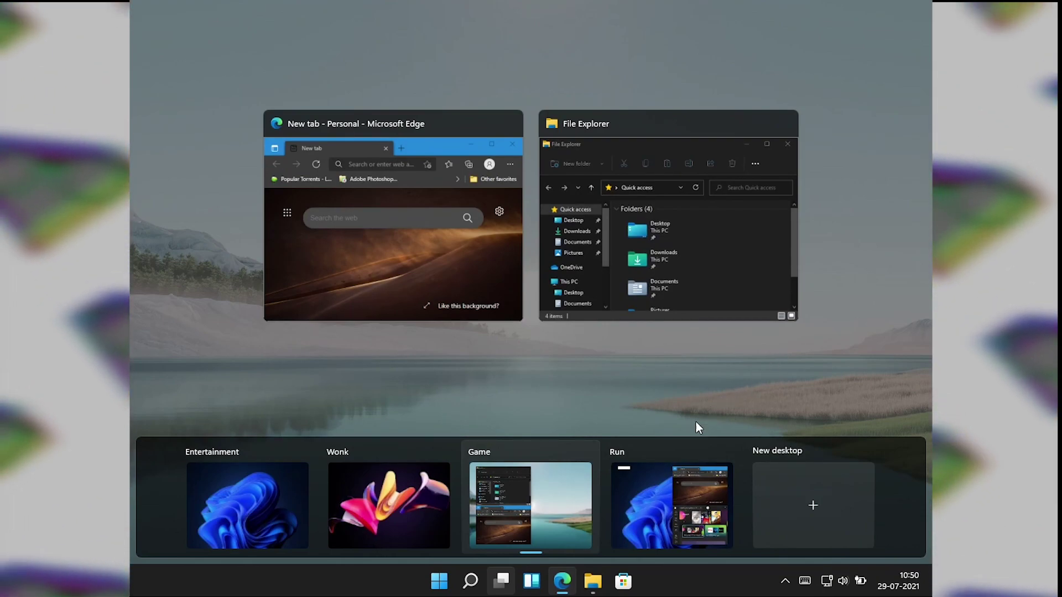
{"action": "mouse_move", "coordinate": [678, 486]}
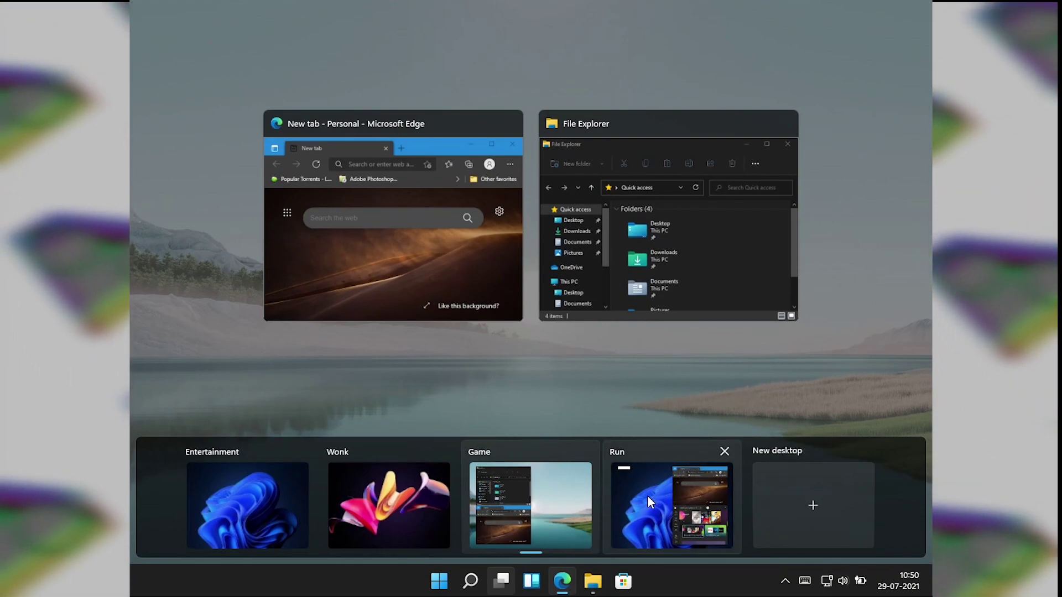
{"action": "left_click", "coordinate": [645, 493]}
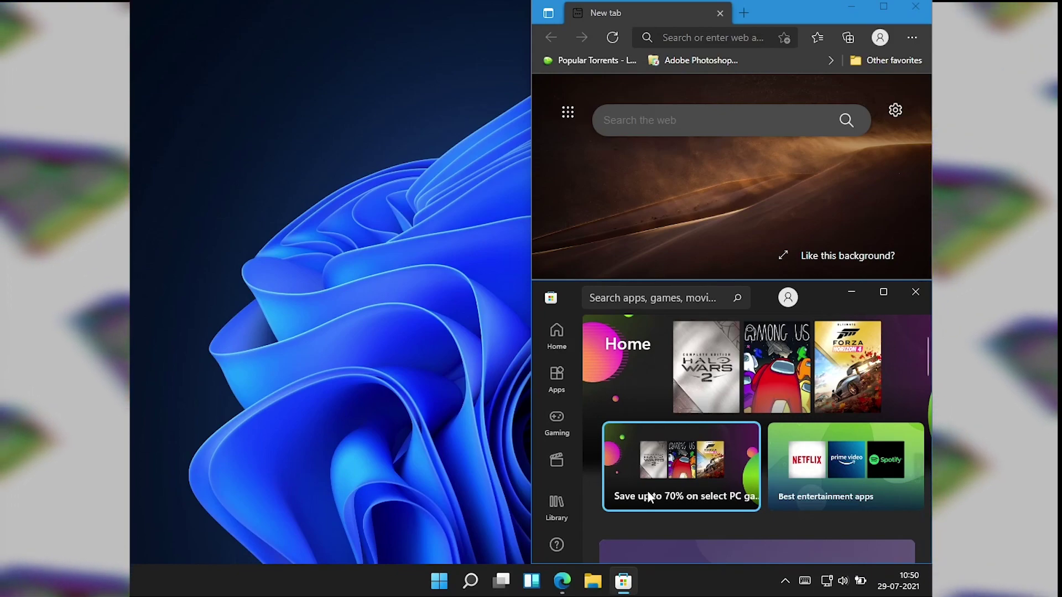
Step: From the Game desktop, move File Explorer and the remaining Edge window onto Run, then show Run
{"action": "left_click", "coordinate": [501, 581]}
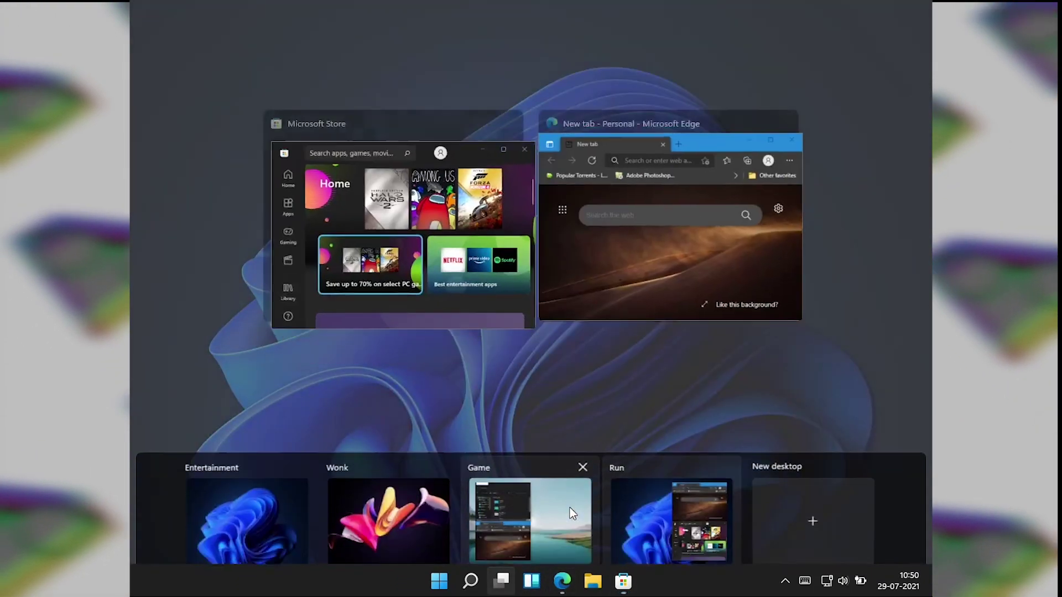
{"action": "left_click", "coordinate": [521, 507]}
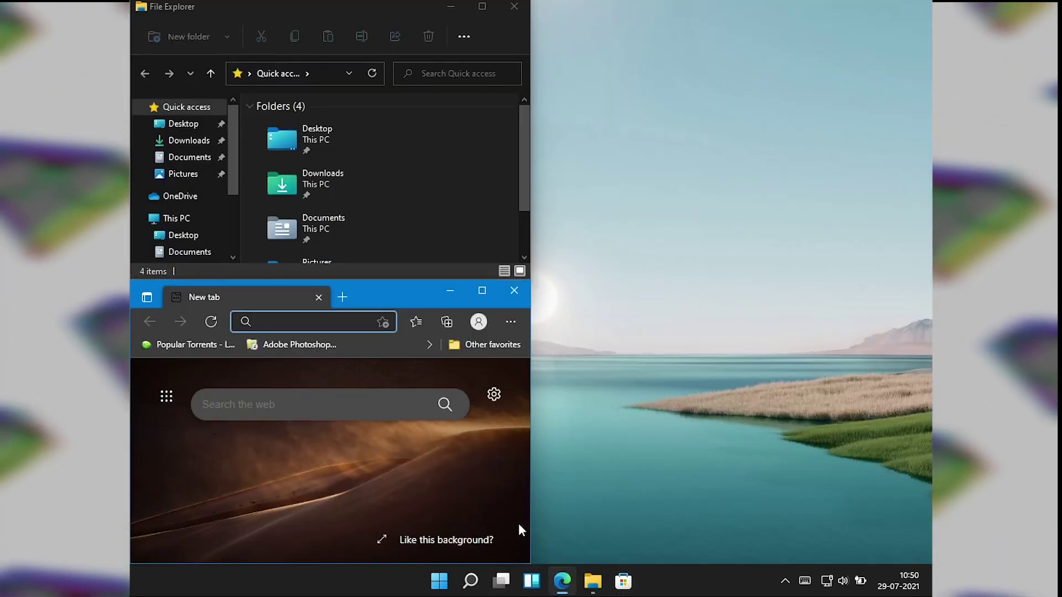
{"action": "left_click", "coordinate": [501, 581]}
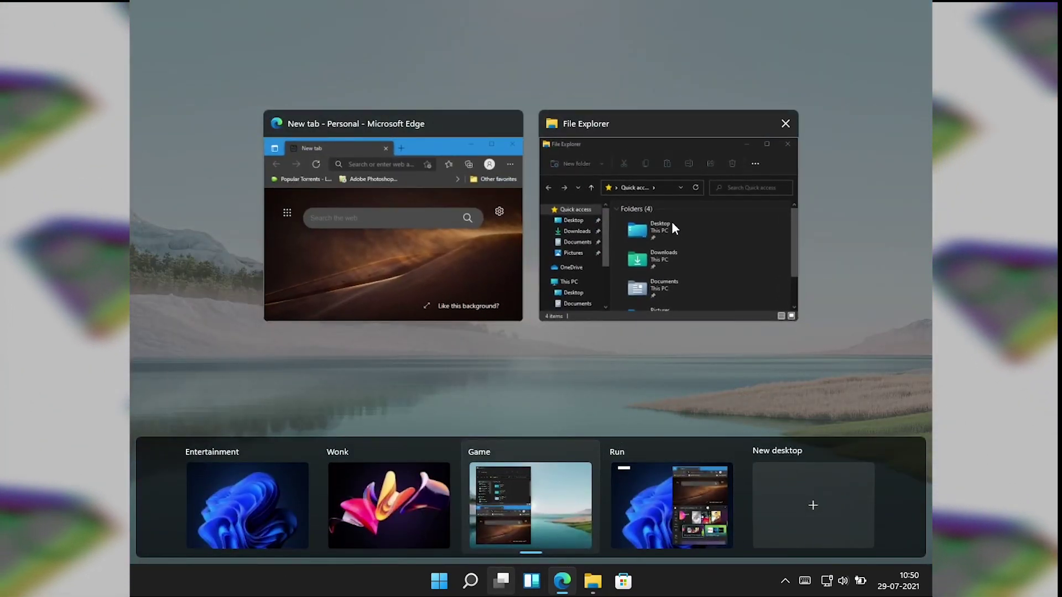
{"action": "left_click_drag", "start_coordinate": [672, 221], "coordinate": [558, 496]}
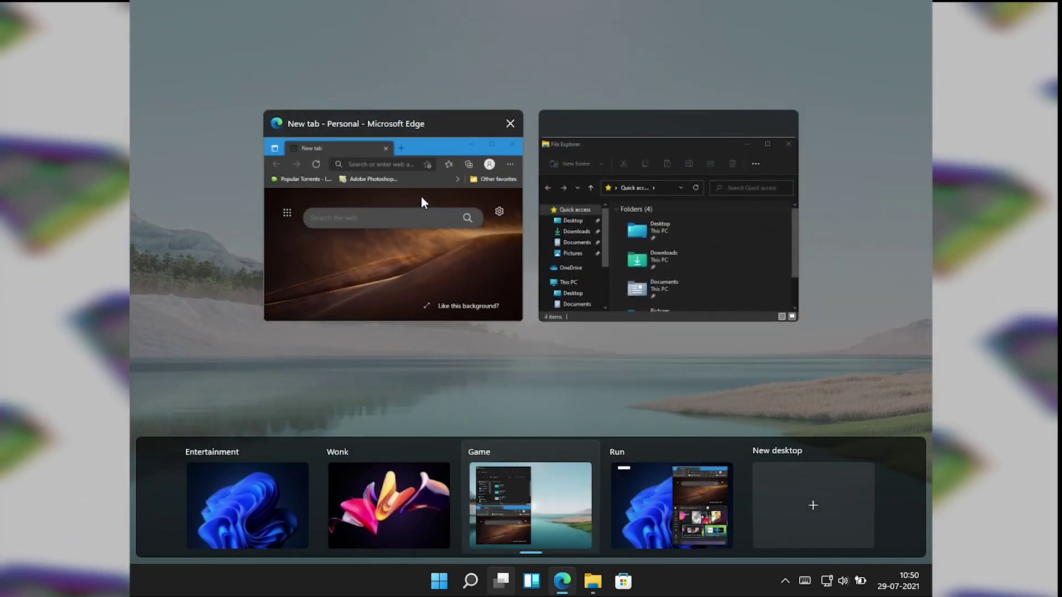
{"action": "left_click_drag", "start_coordinate": [673, 208], "coordinate": [707, 505]}
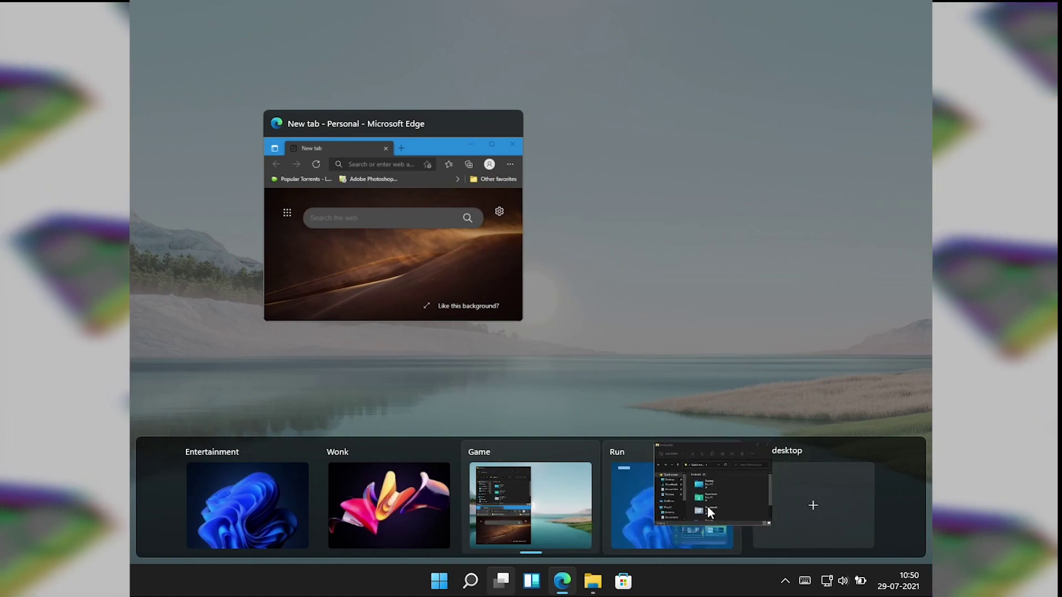
{"action": "left_click_drag", "start_coordinate": [543, 195], "coordinate": [653, 495]}
{"action": "left_click", "coordinate": [673, 504]}
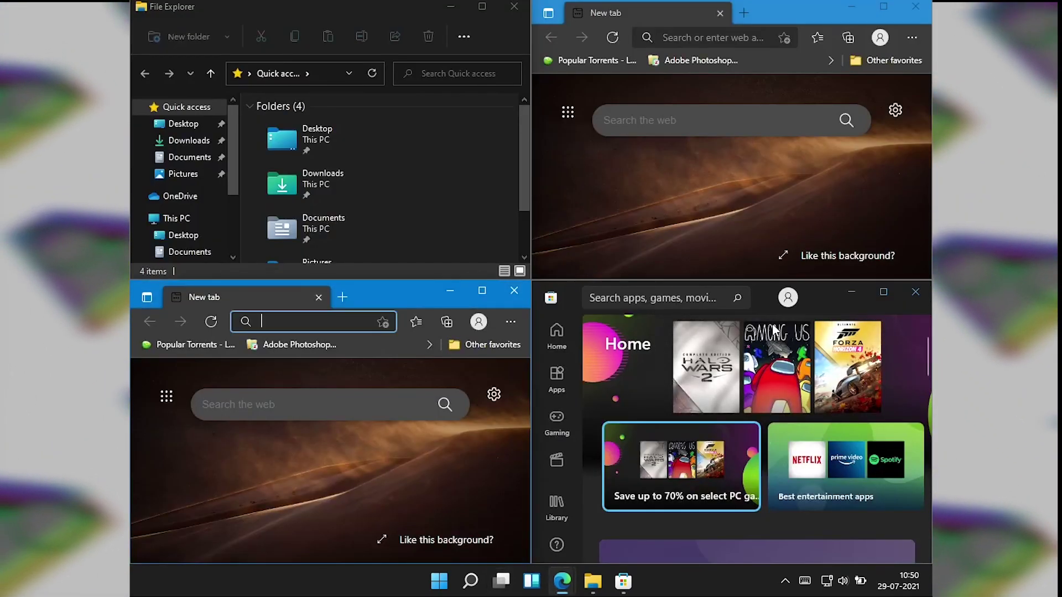